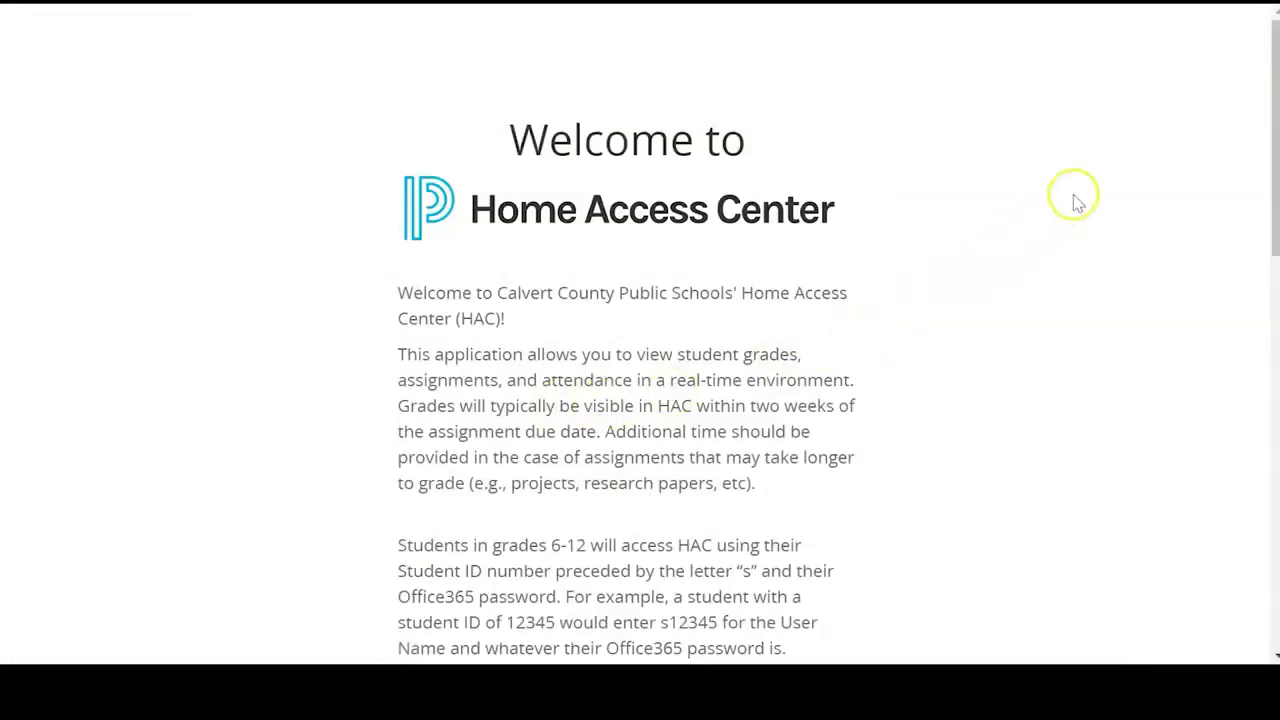
- Read the Home Access Center welcome page's login instructions for students and guardians
scroll(1050, 185, "down", 5)
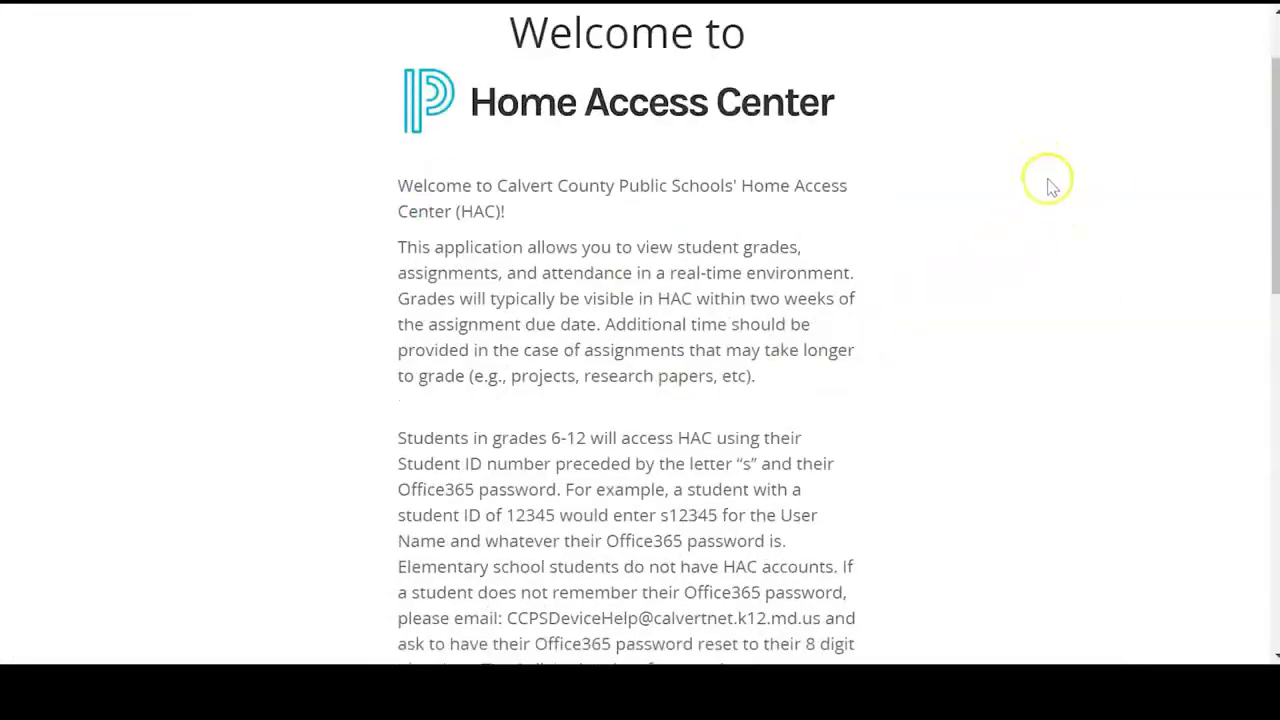
scroll(1049, 194, "down", 1)
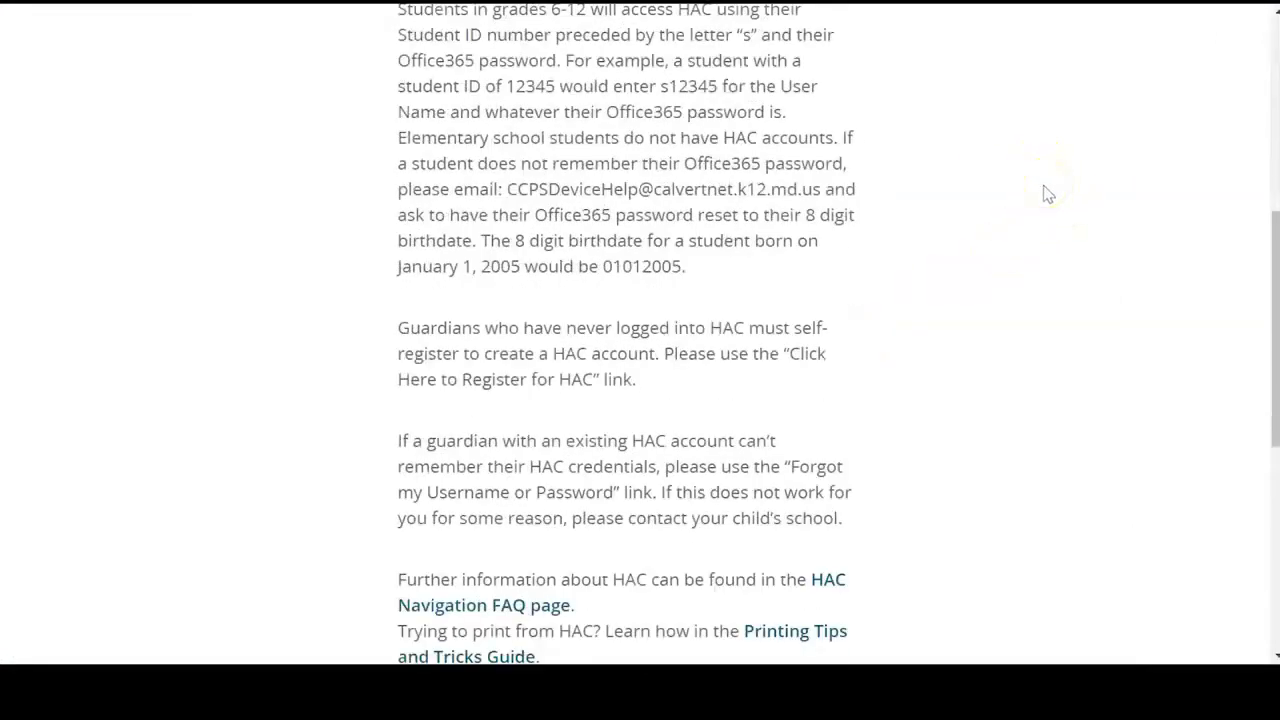
scroll(1049, 194, "up", 1)
left_click_drag(393, 115, 845, 385)
left_click(957, 277)
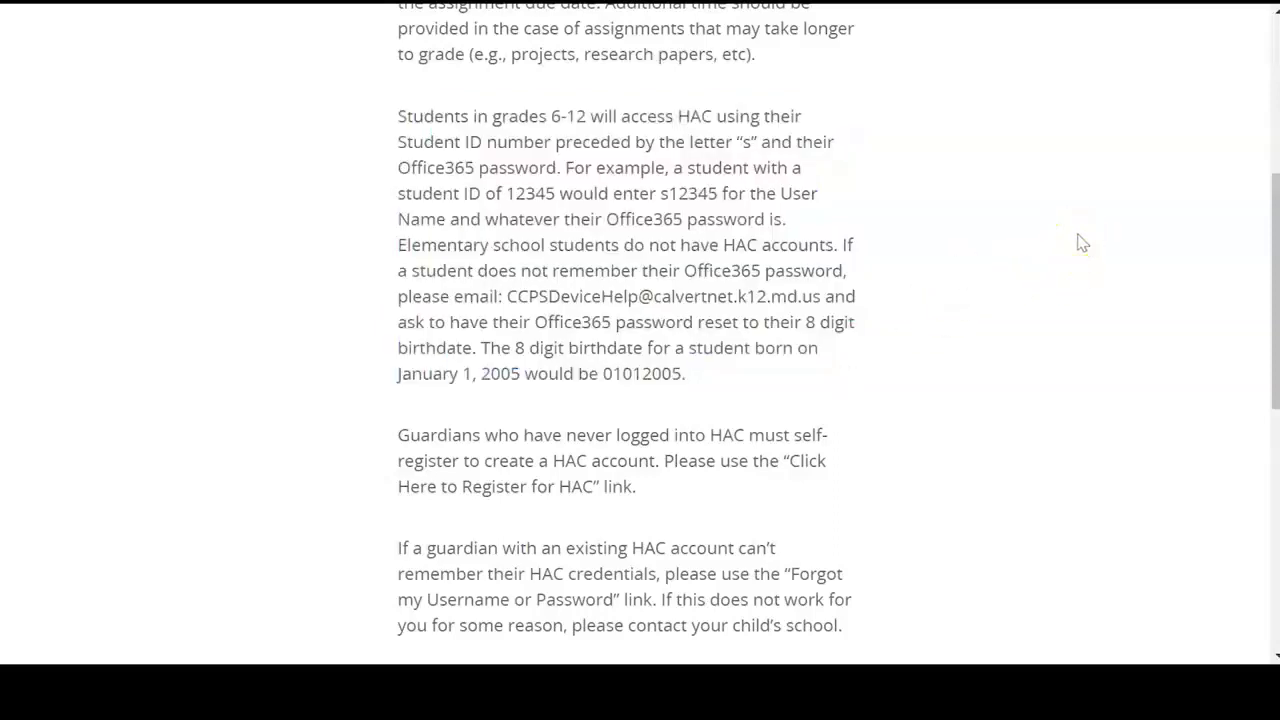
scroll(1080, 243, "down", 1)
scroll(1080, 243, "down", 2)
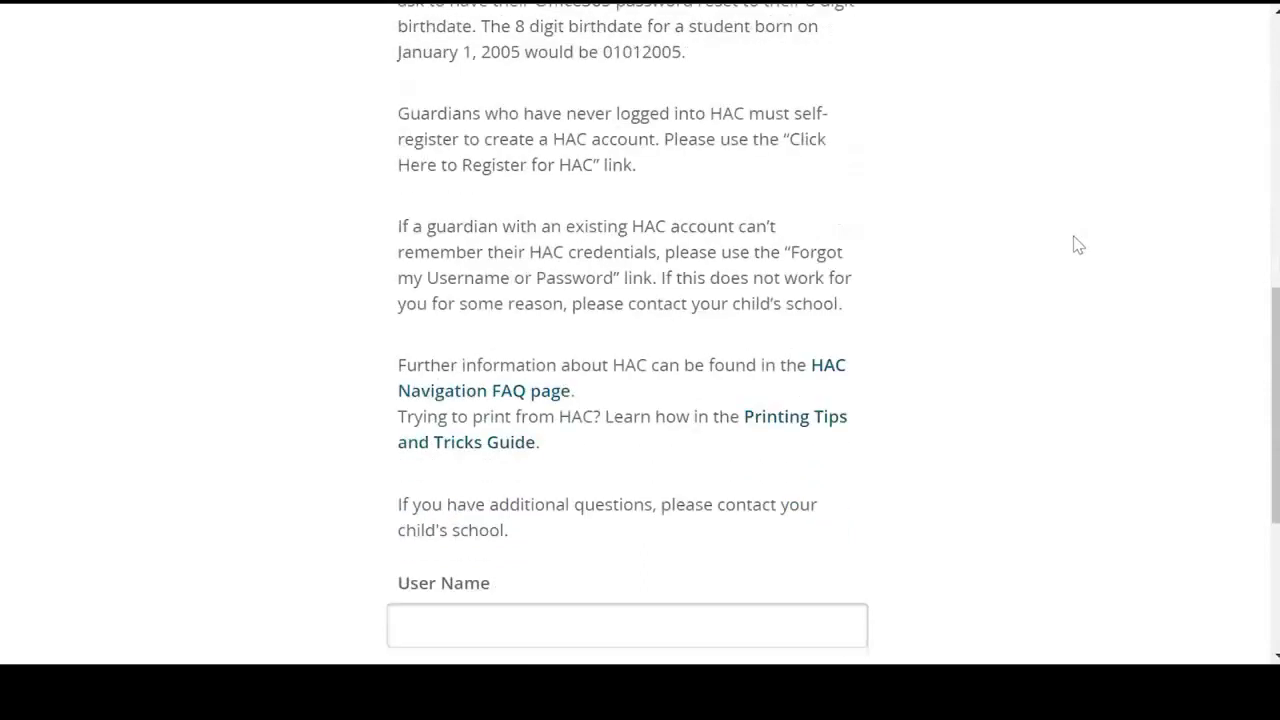
- Begin the student's user name with the letter S in the login form
scroll(1078, 245, "down", 3)
left_click(609, 290)
type("S")
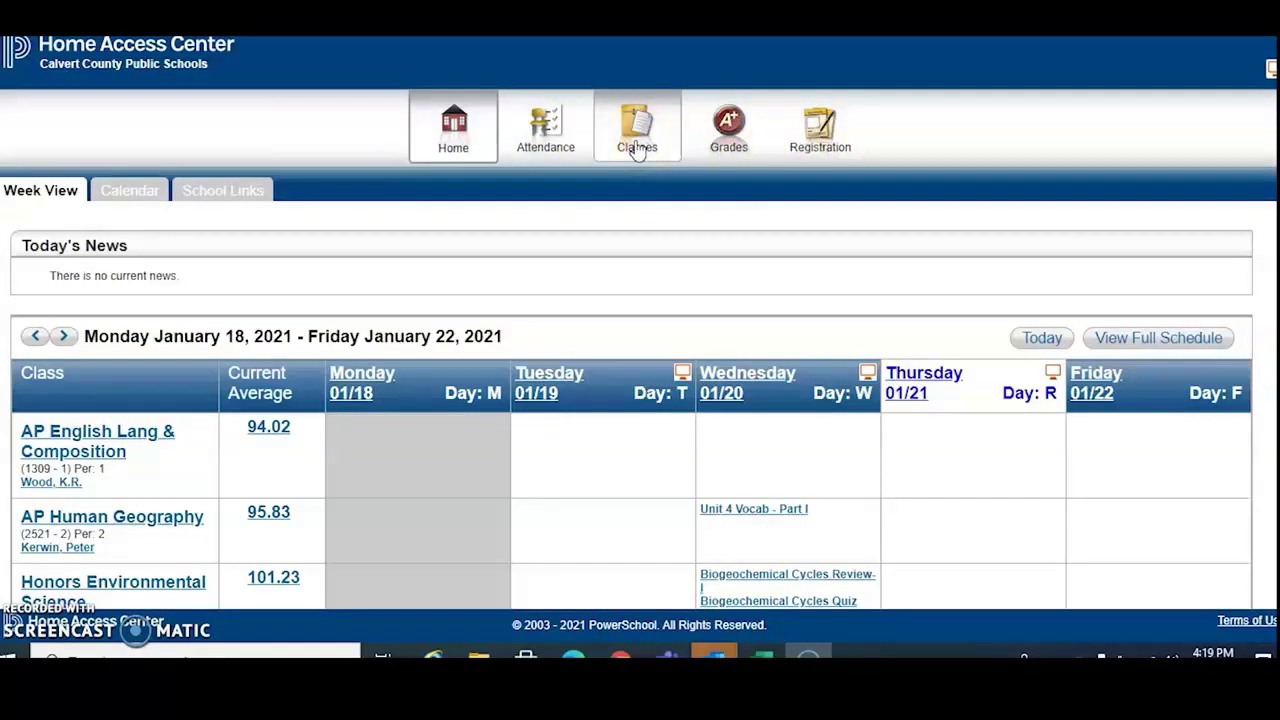
- Open the student's career plan in the classes area
left_click(145, 200)
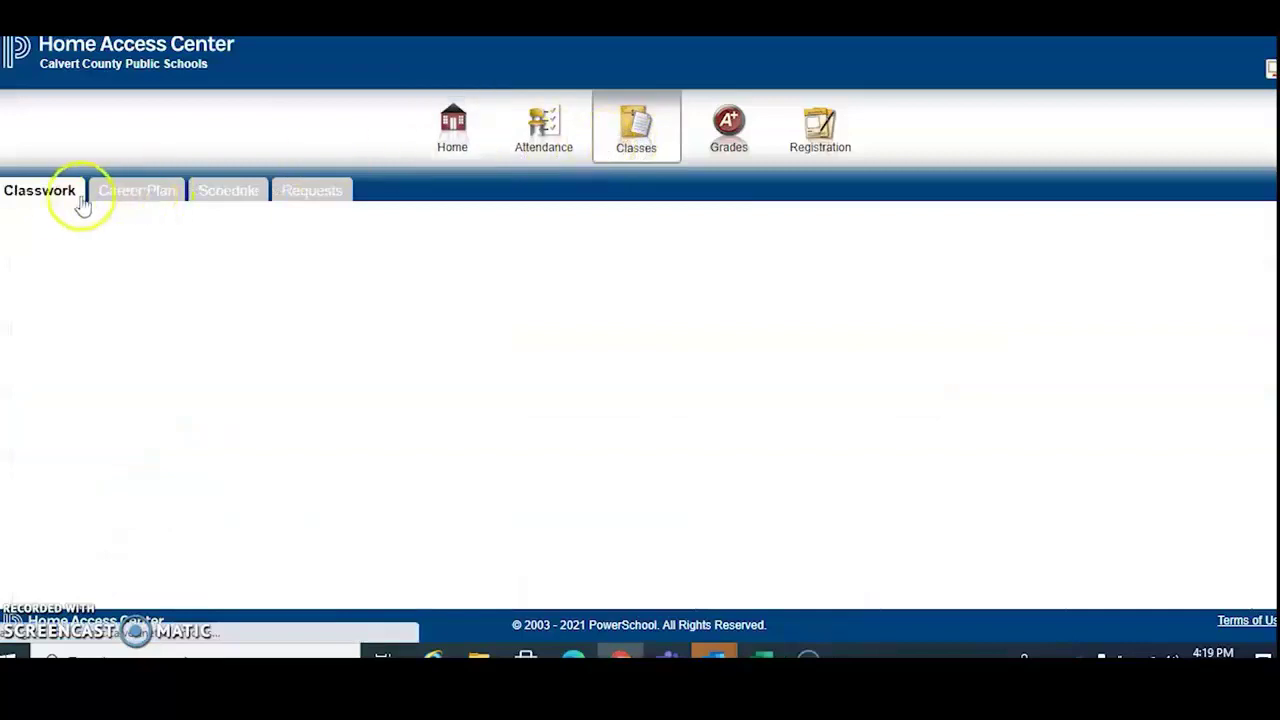
left_click(48, 208)
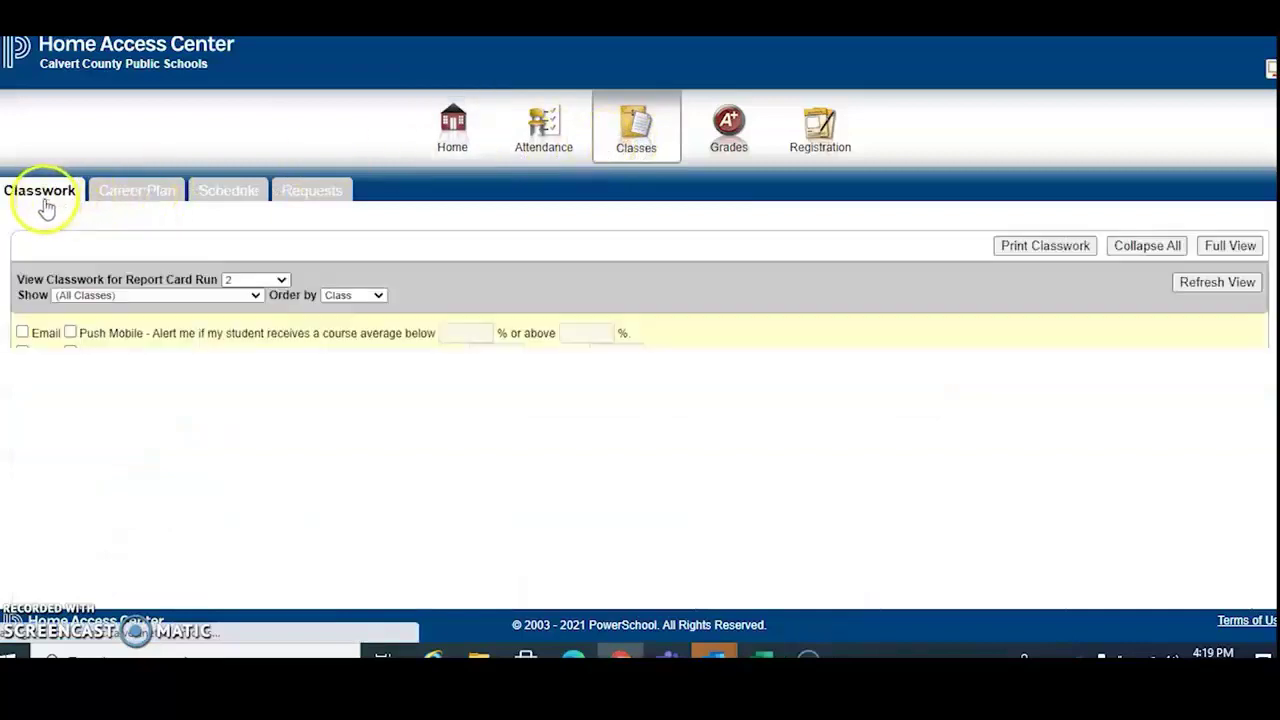
left_click(123, 197)
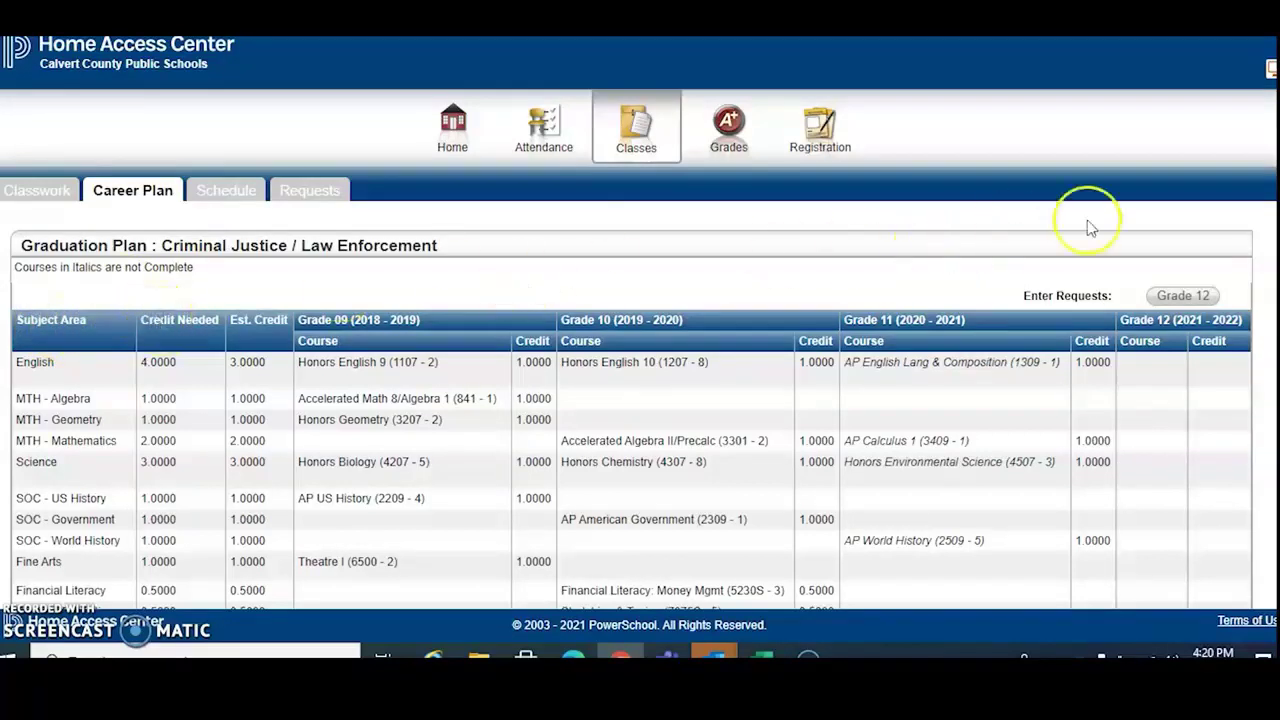
- Examine the Criminal Justice / Law Enforcement graduation plan, comparing needed and estimated credits with the courses listed for each grade
scroll(633, 410, "down", 3)
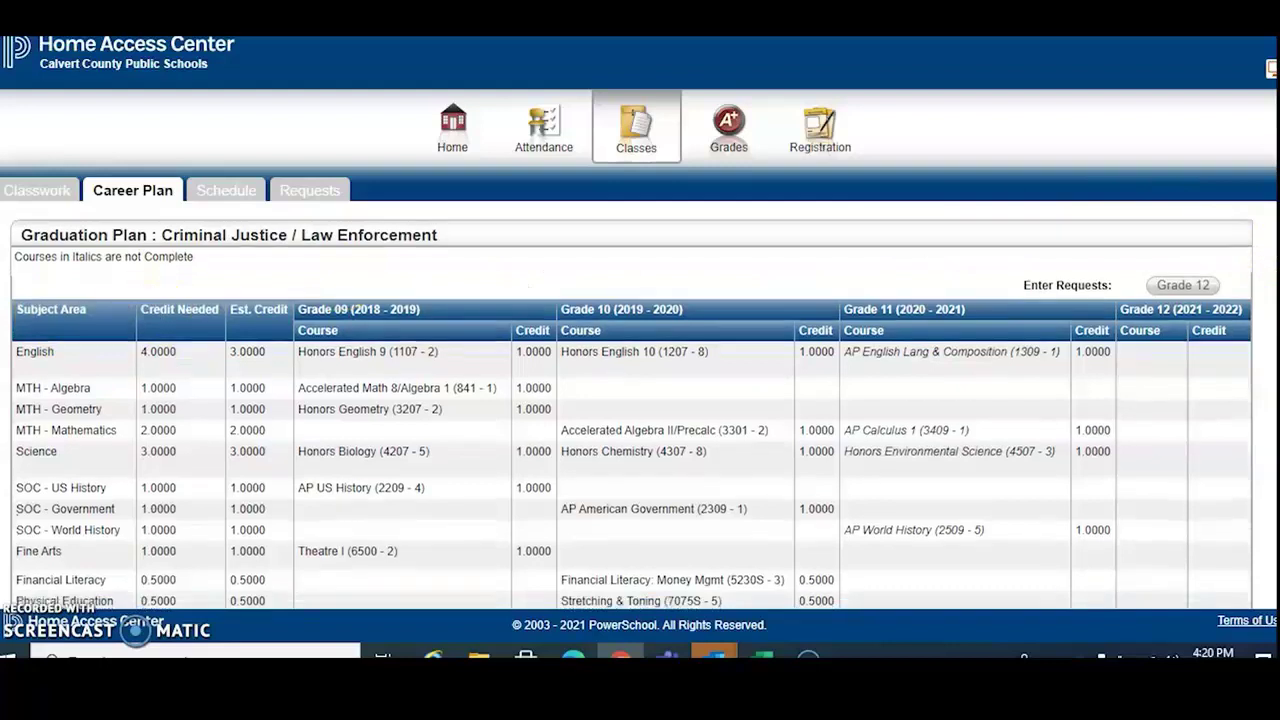
scroll(645, 380, "down", 3)
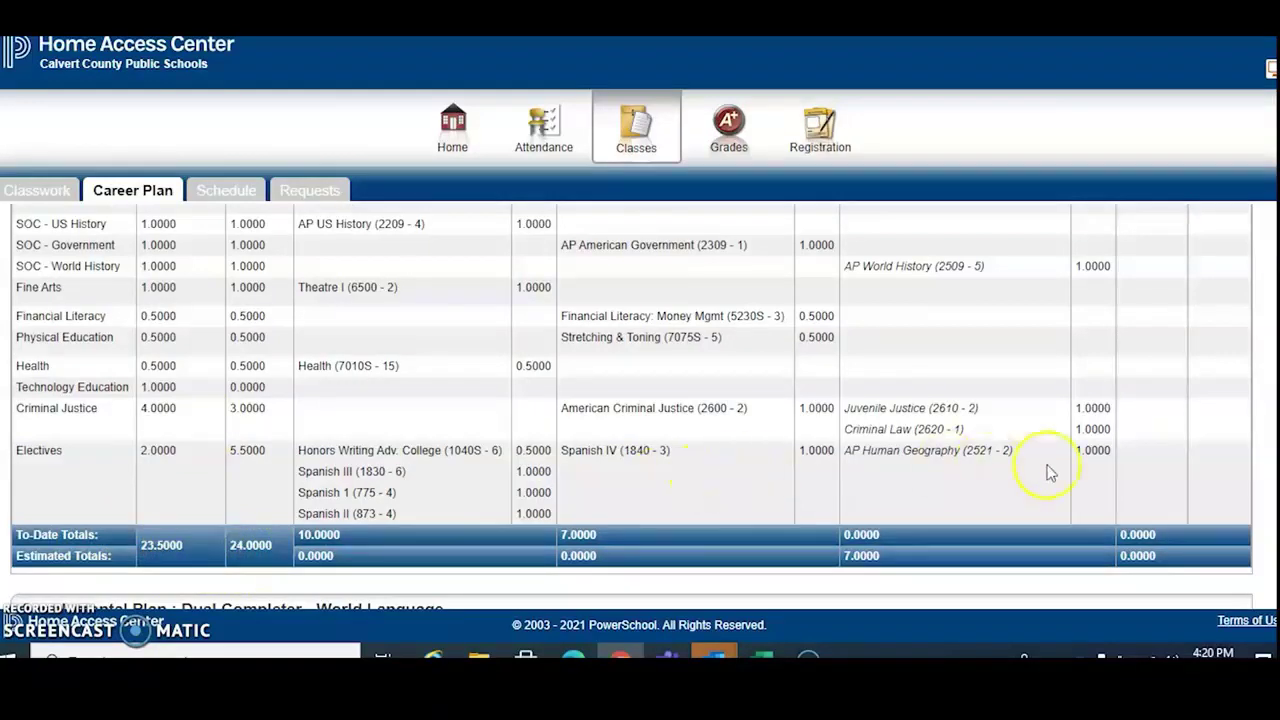
scroll(632, 410, "up", 5)
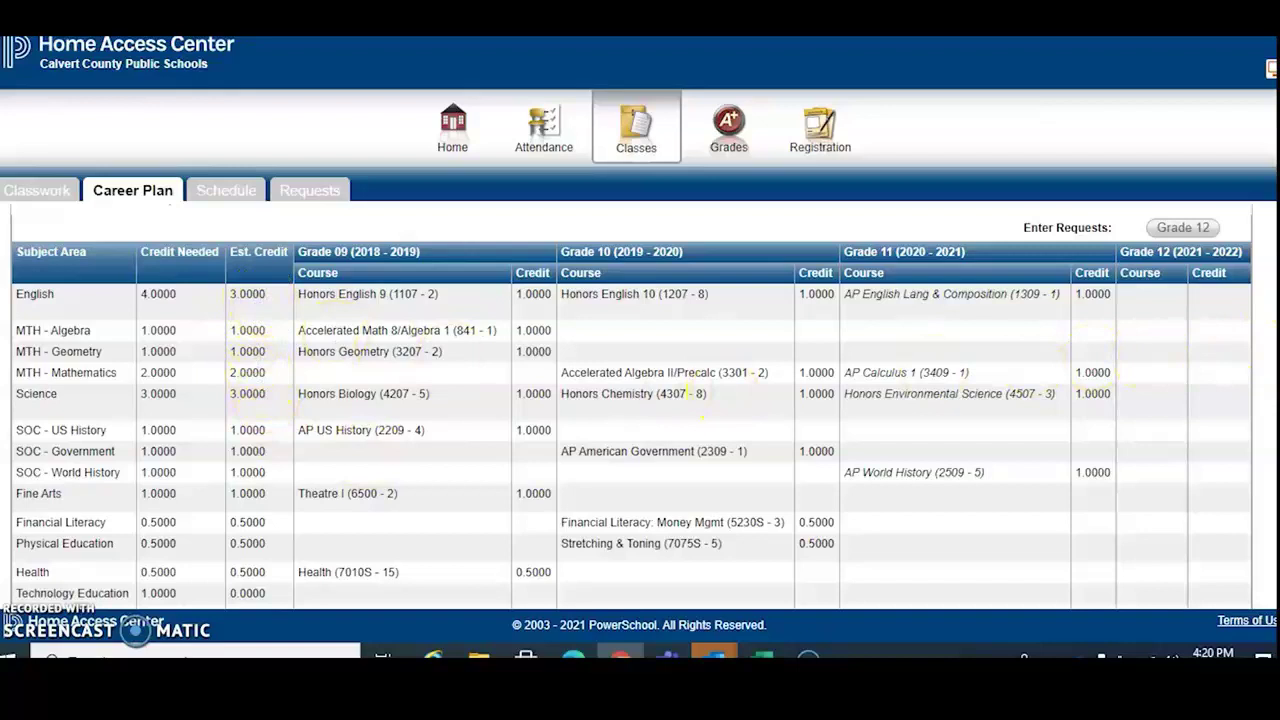
scroll(632, 408, "down", 2)
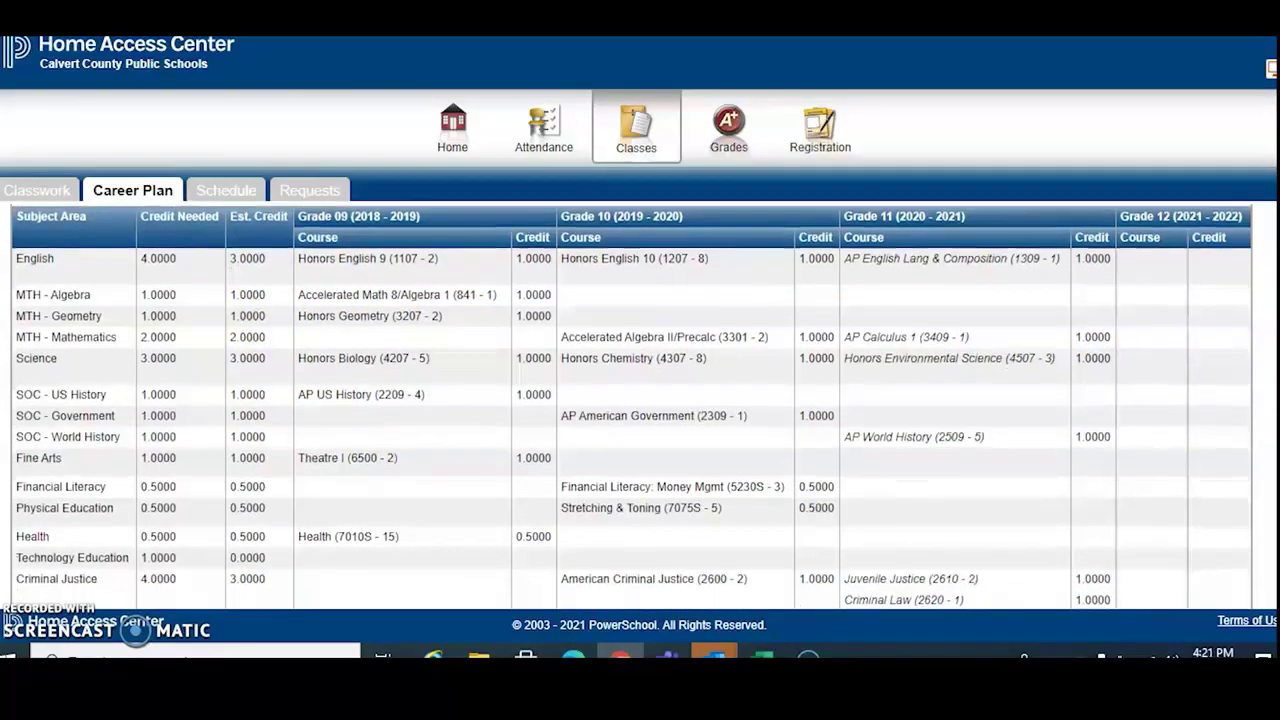
scroll(632, 408, "down", 2)
scroll(632, 408, "down", 1)
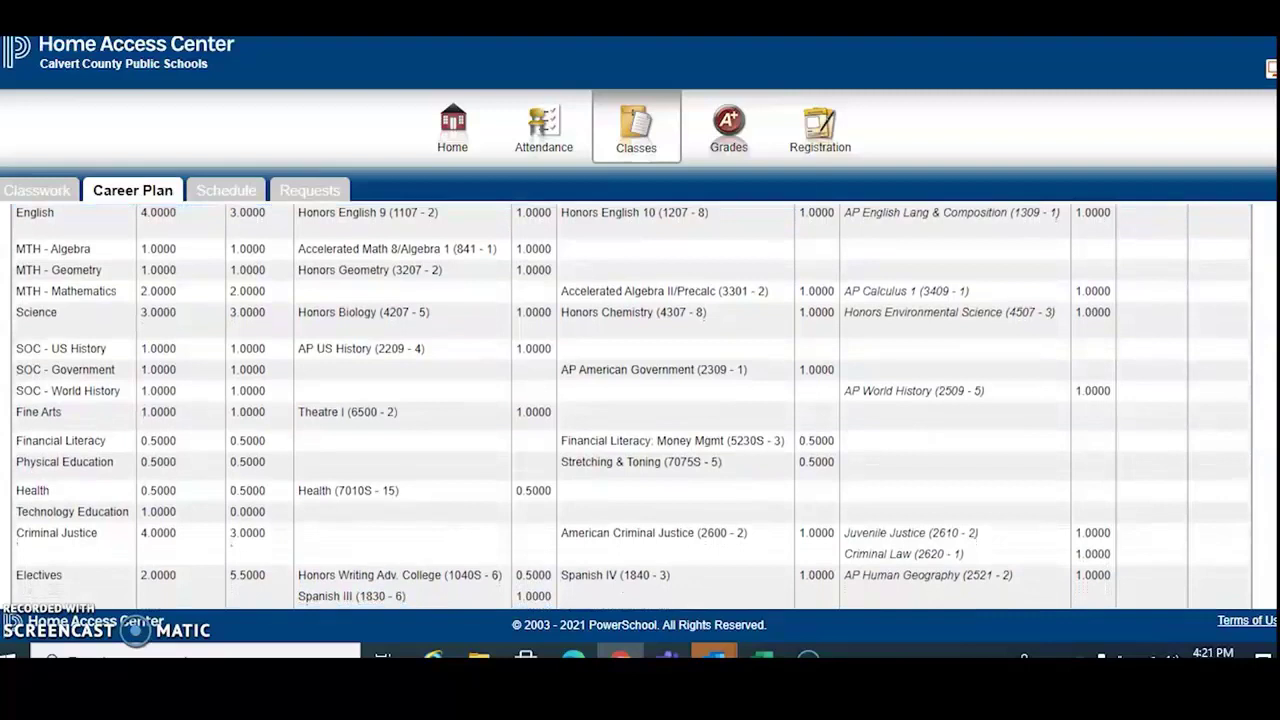
scroll(449, 455, "down", 3)
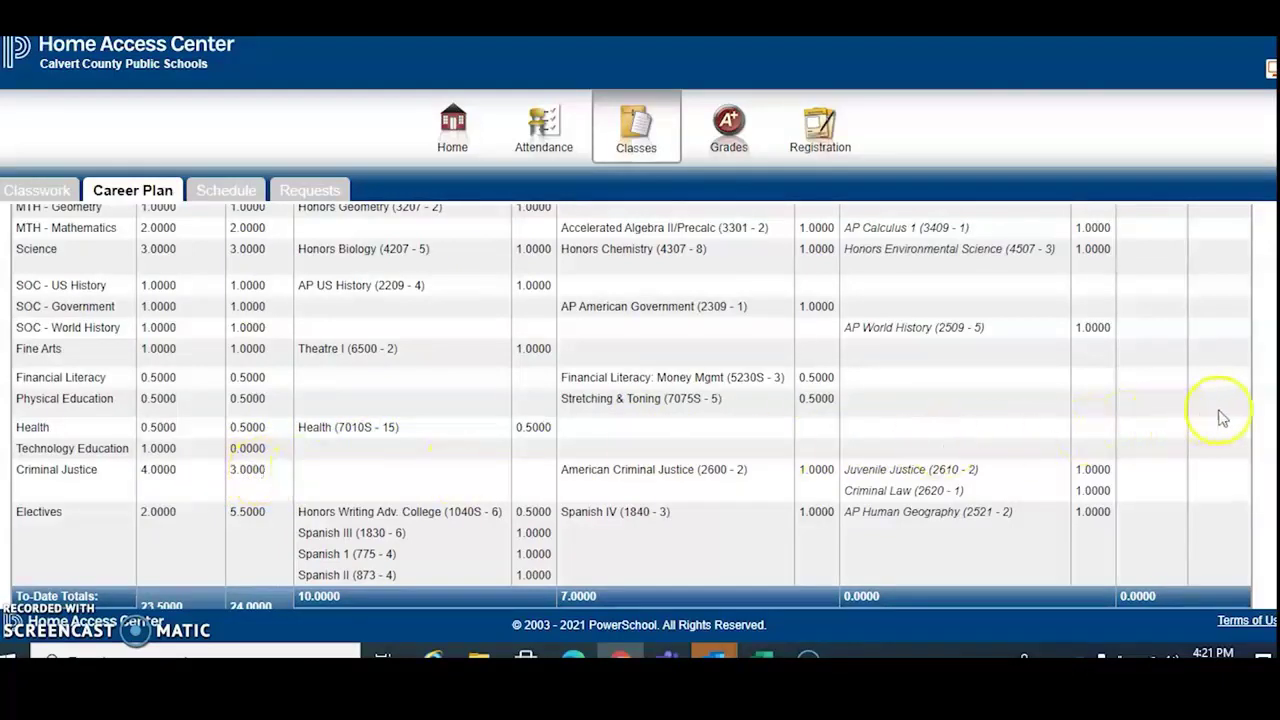
scroll(634, 407, "down", 1)
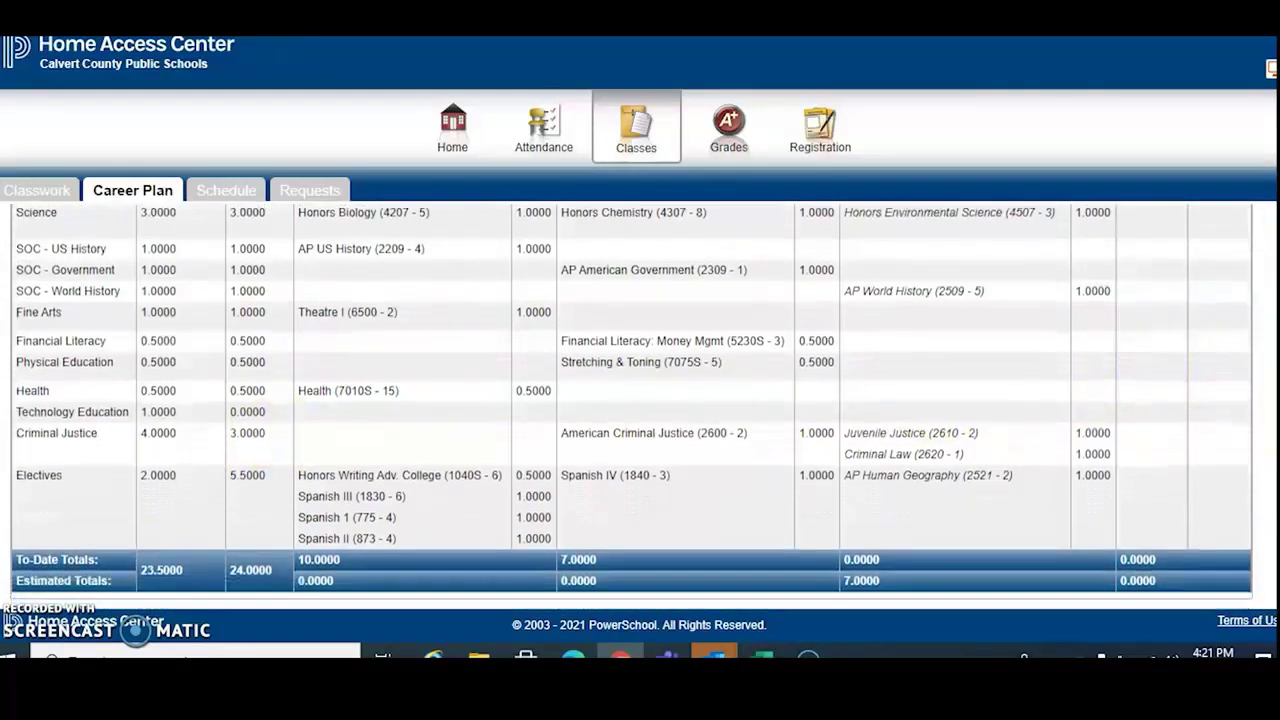
scroll(634, 405, "up", 2)
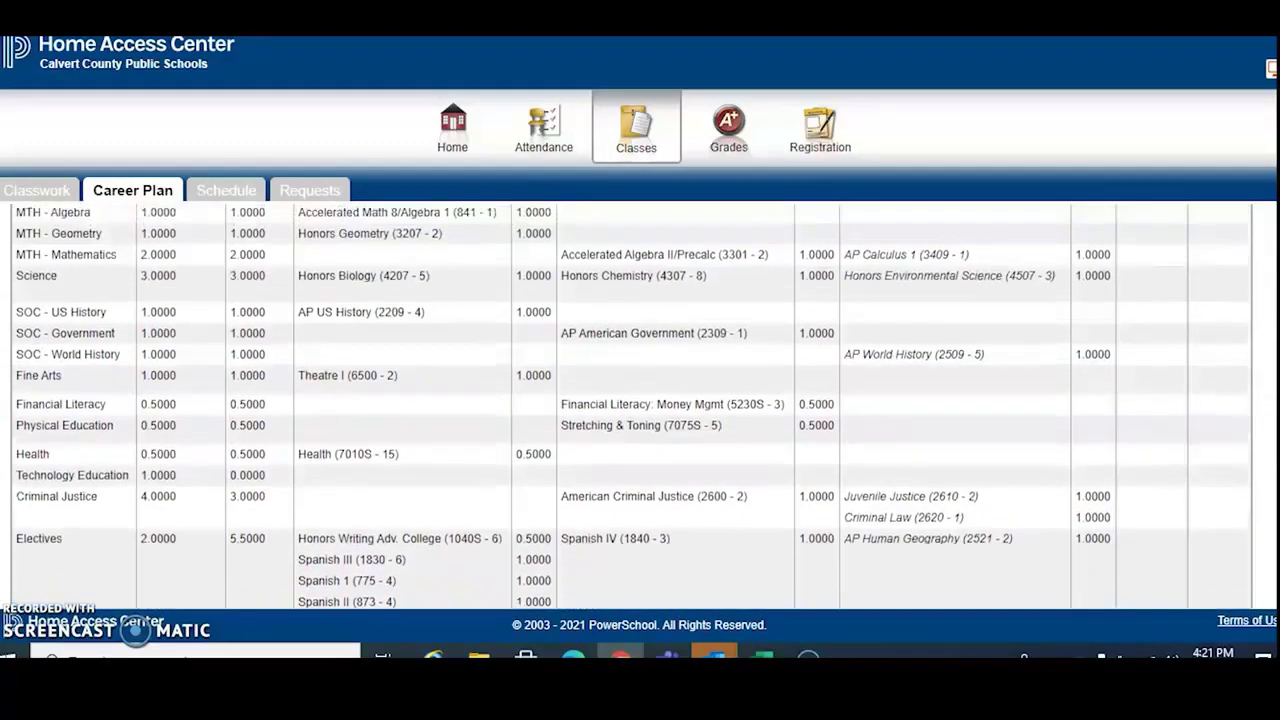
scroll(634, 405, "up", 2)
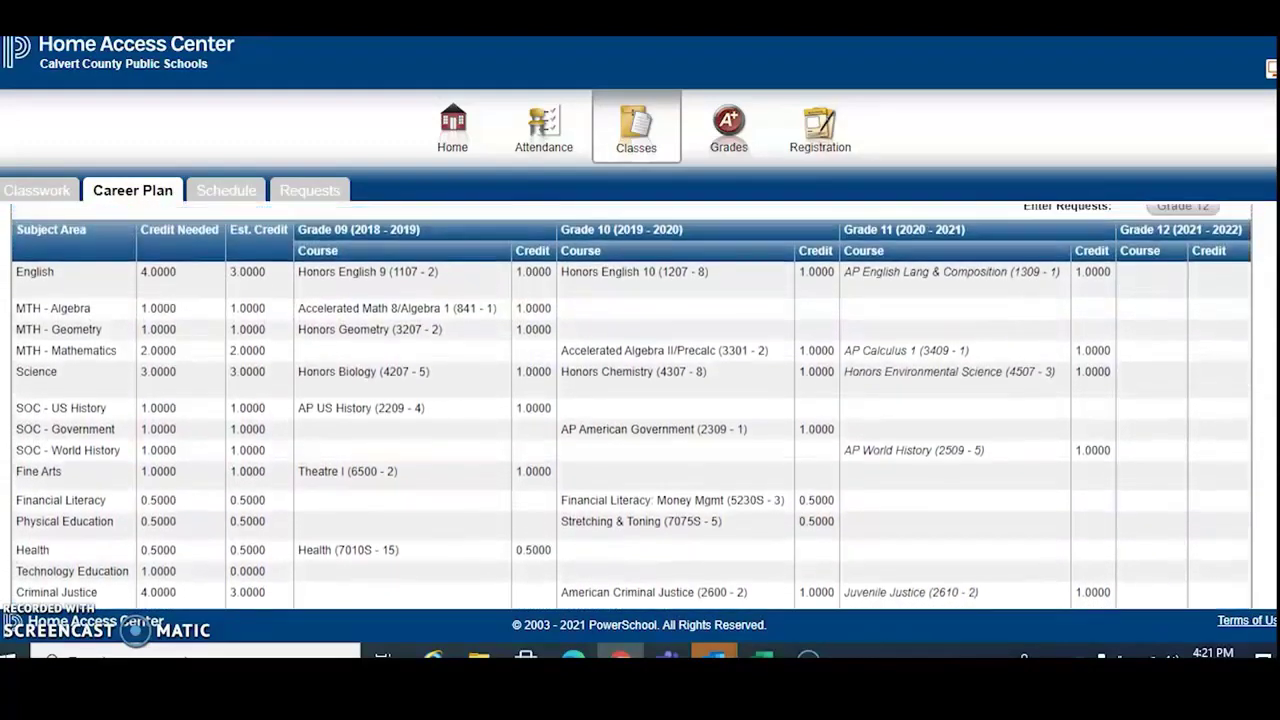
scroll(634, 405, "up", 1)
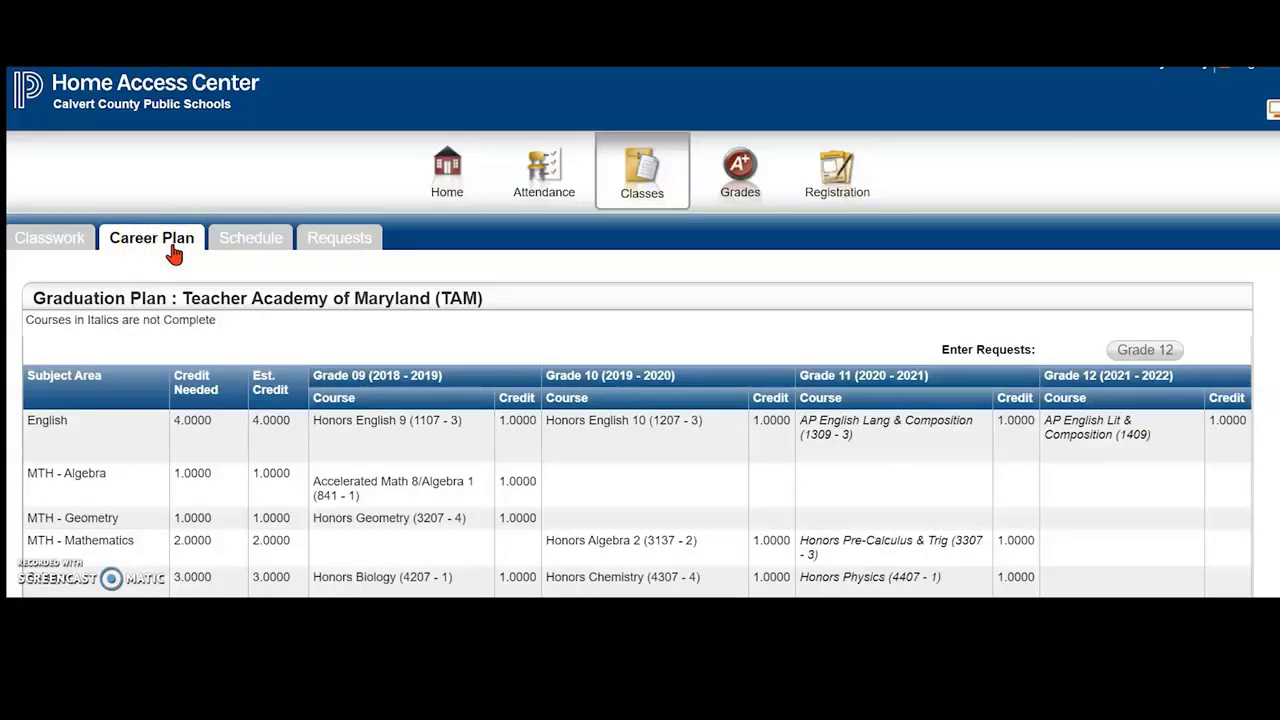
- Open the 2021-2022 Grade 12 course requests and review the courses requested in each subject area
left_click(355, 252)
left_click(355, 246)
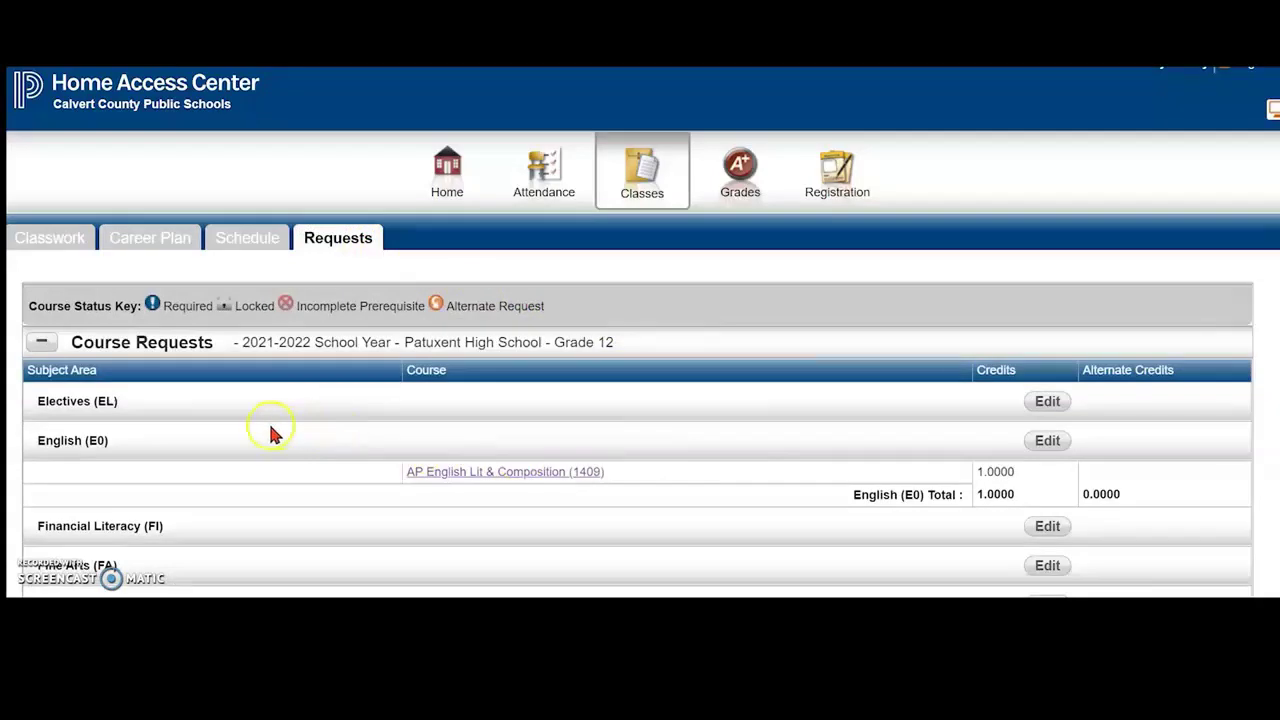
scroll(266, 435, "down", 2)
scroll(266, 435, "down", 3)
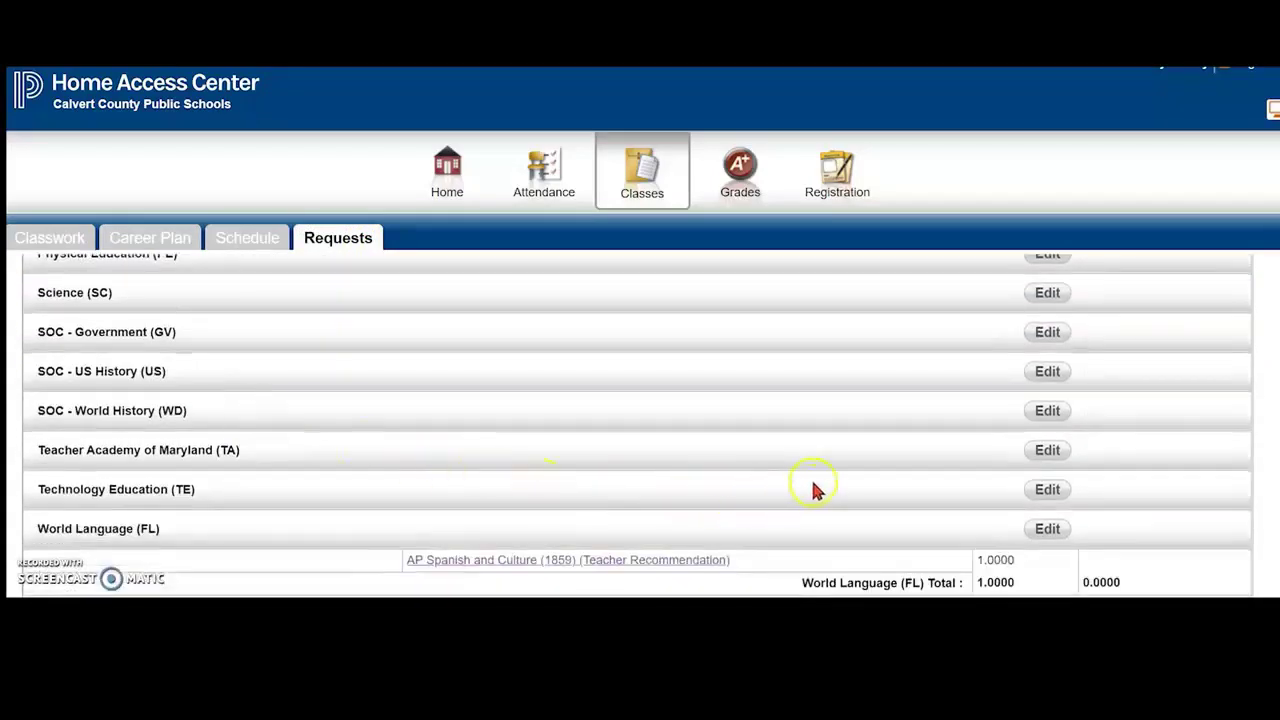
scroll(837, 480, "up", 5)
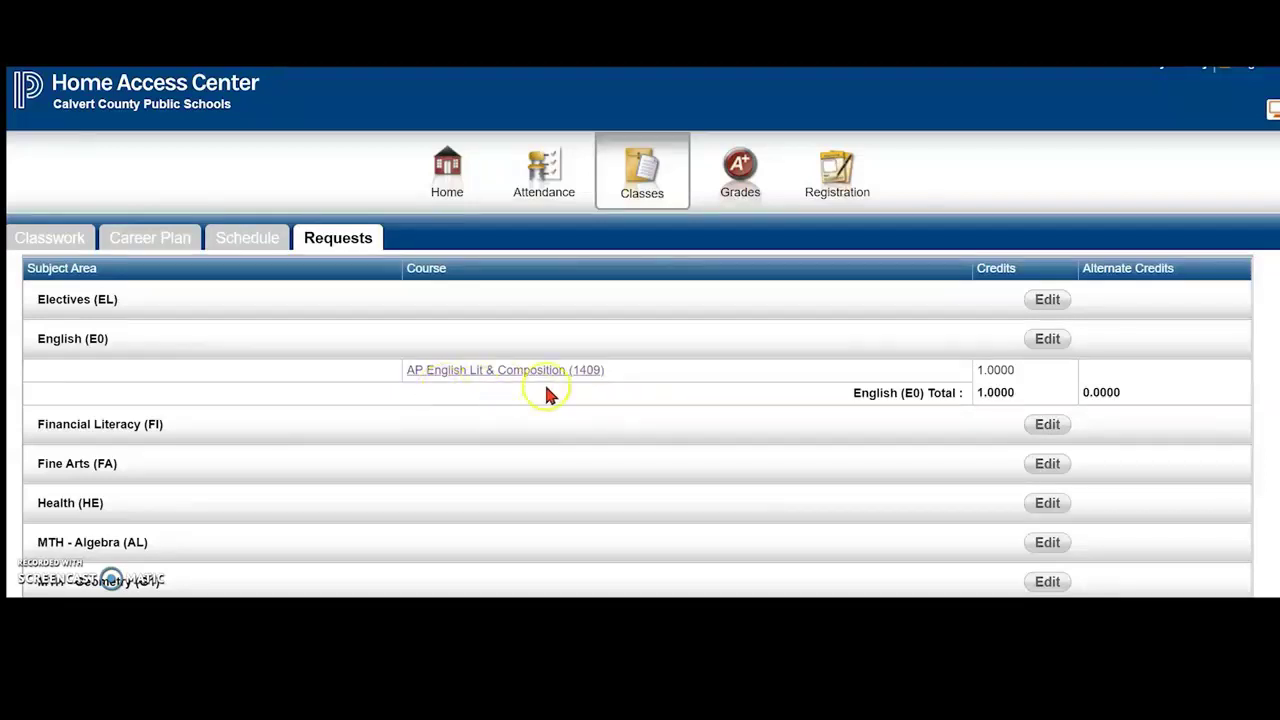
scroll(658, 410, "down", 5)
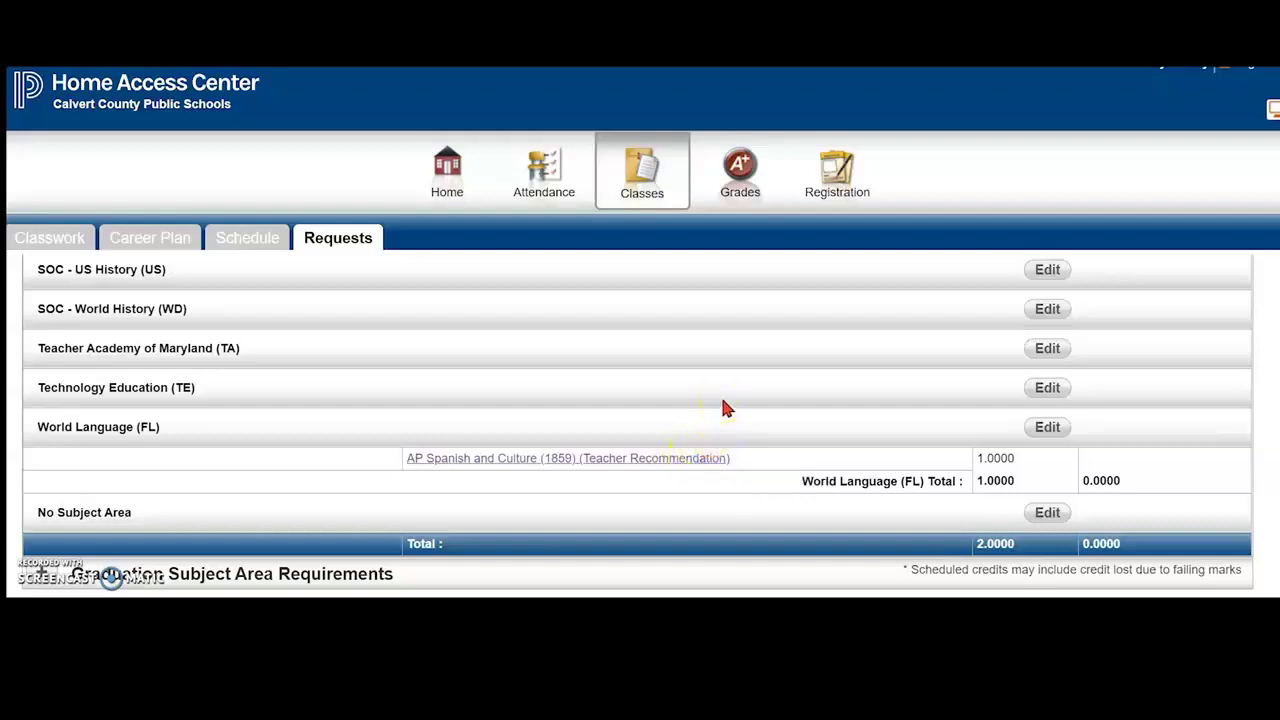
scroll(729, 400, "up", 5)
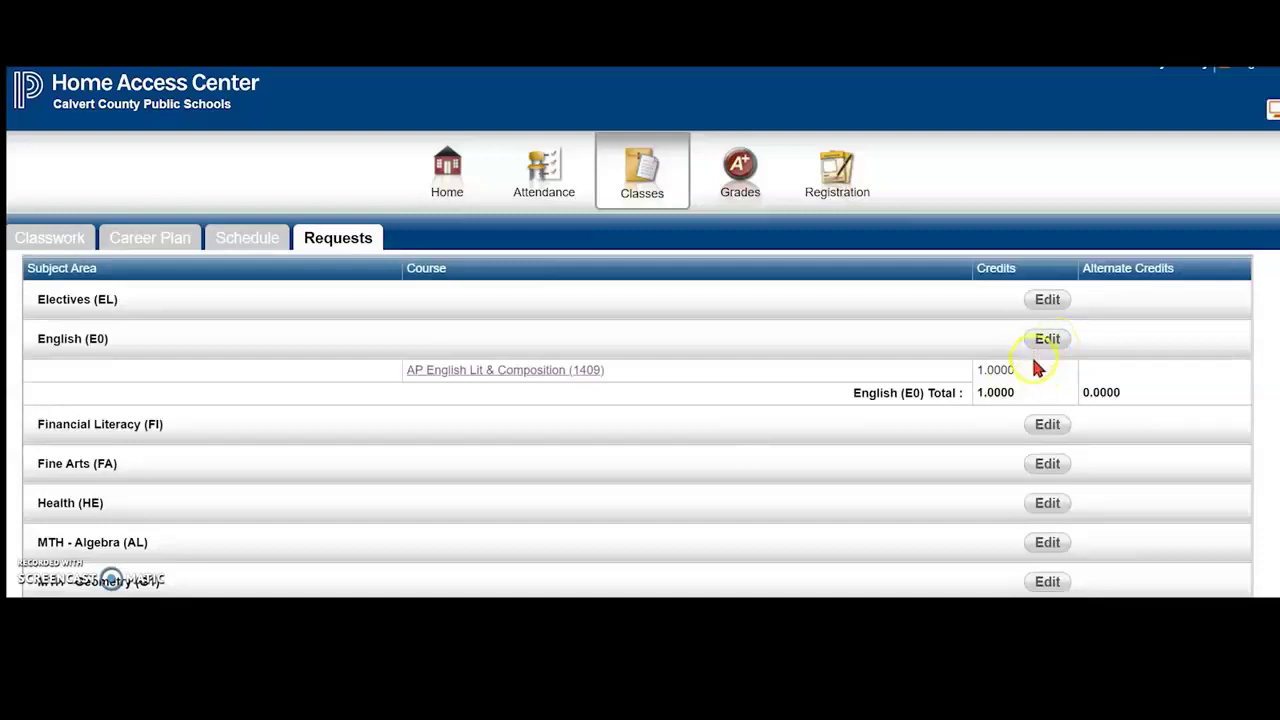
- Request Financial Literacy: Money Mgmt (5230S) in the Financial Literacy subject area and save the request
left_click(1054, 435)
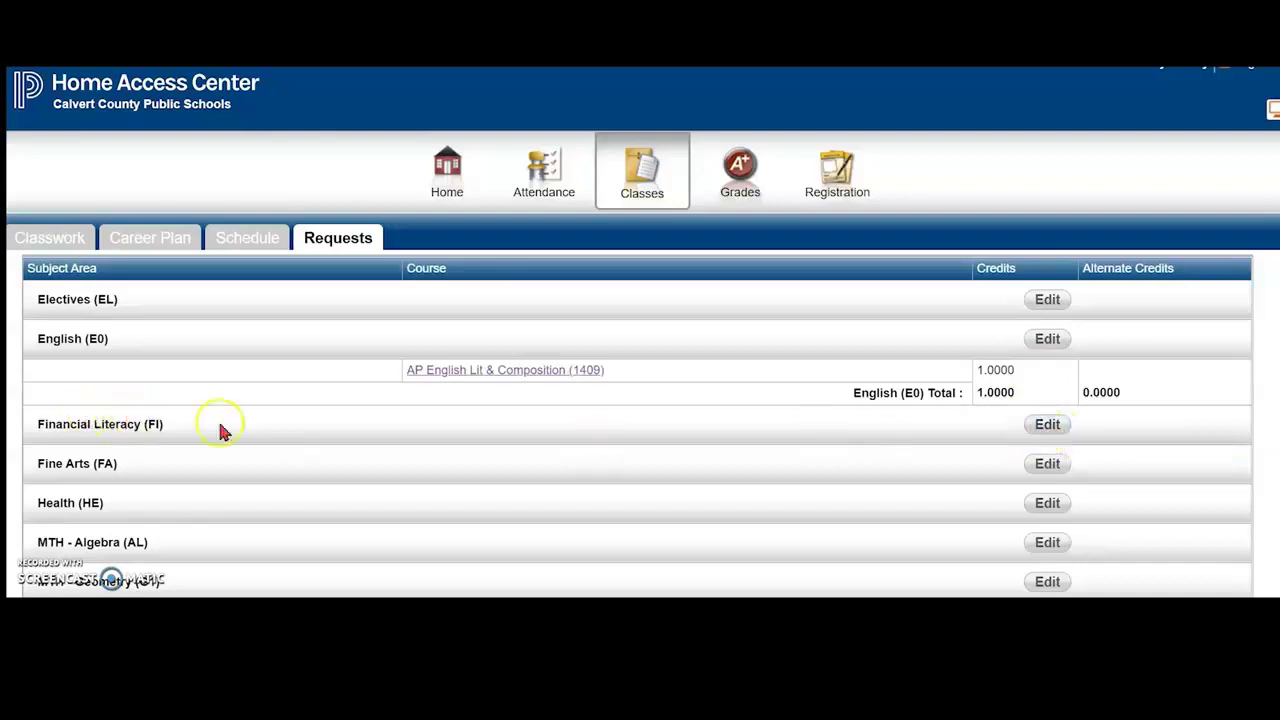
left_click(1045, 428)
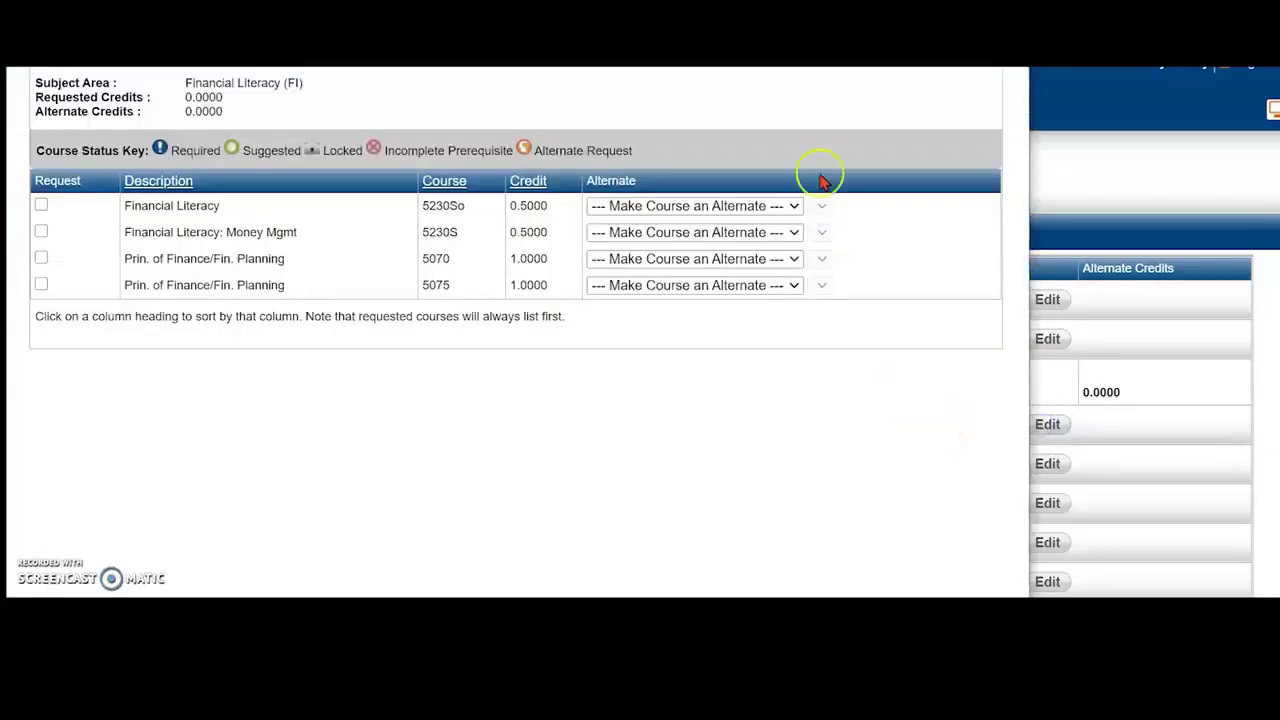
left_click_drag(698, 0, 769, 150)
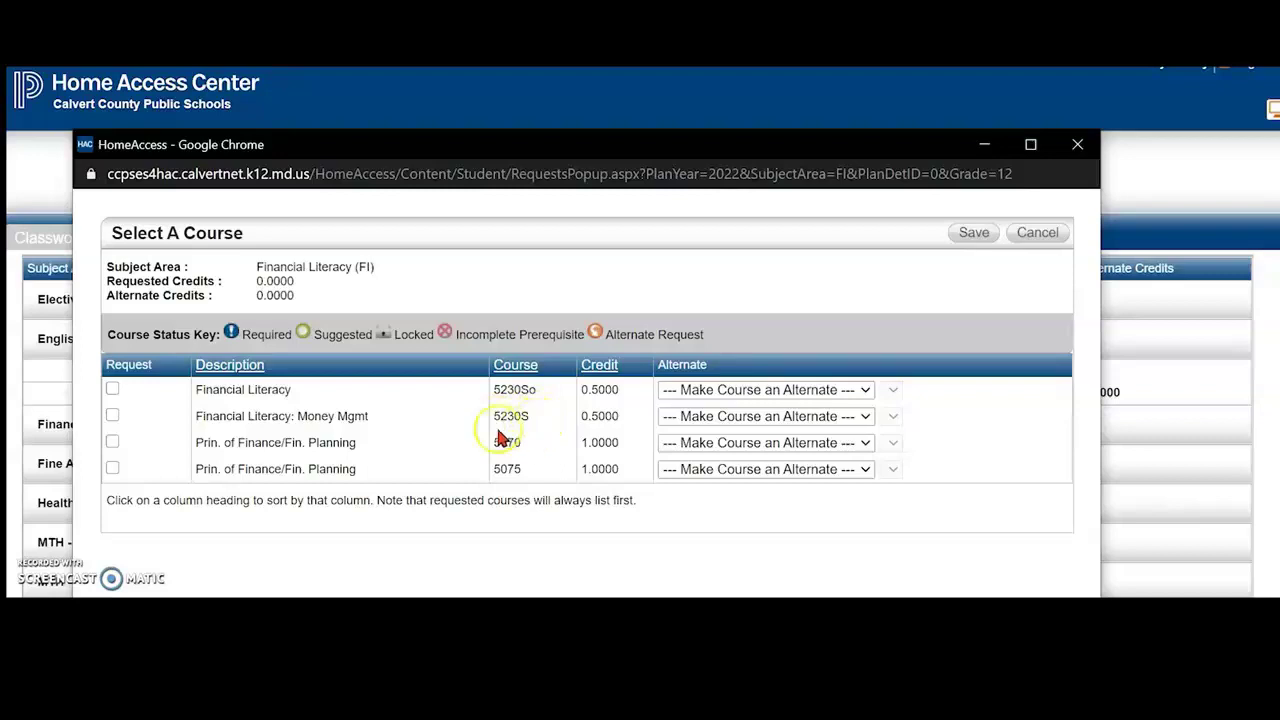
left_click(113, 415)
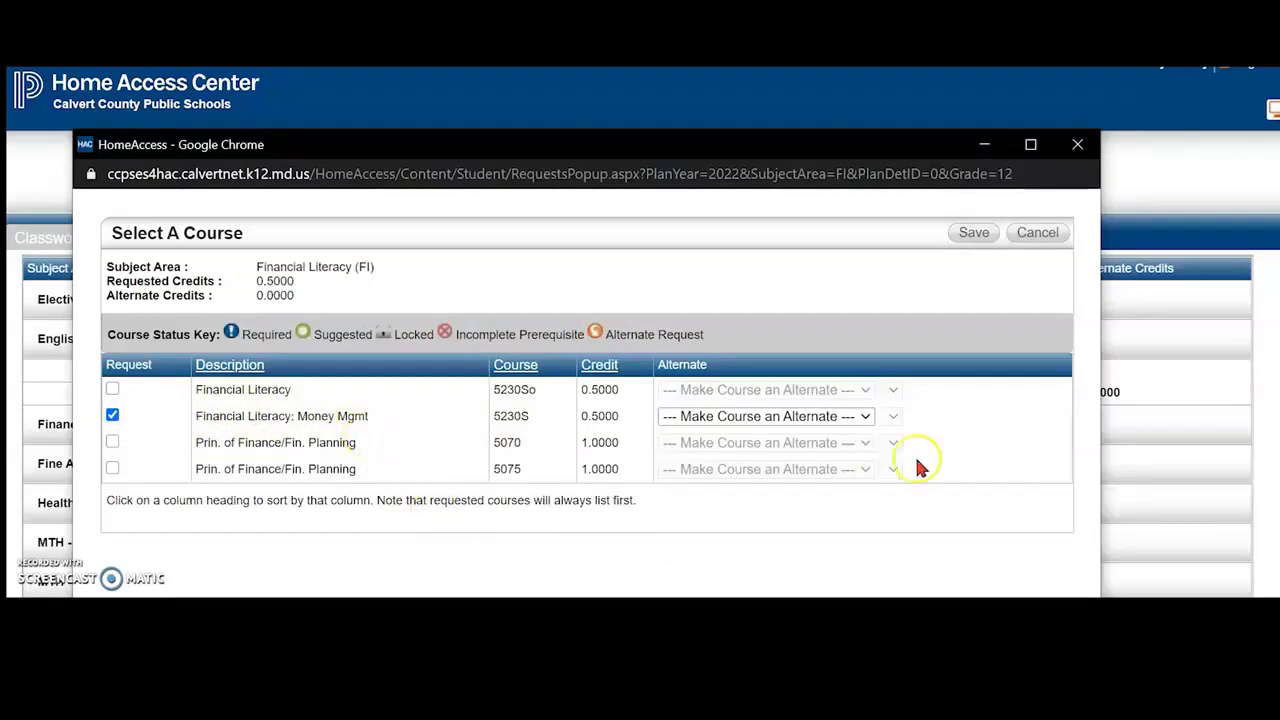
left_click(974, 236)
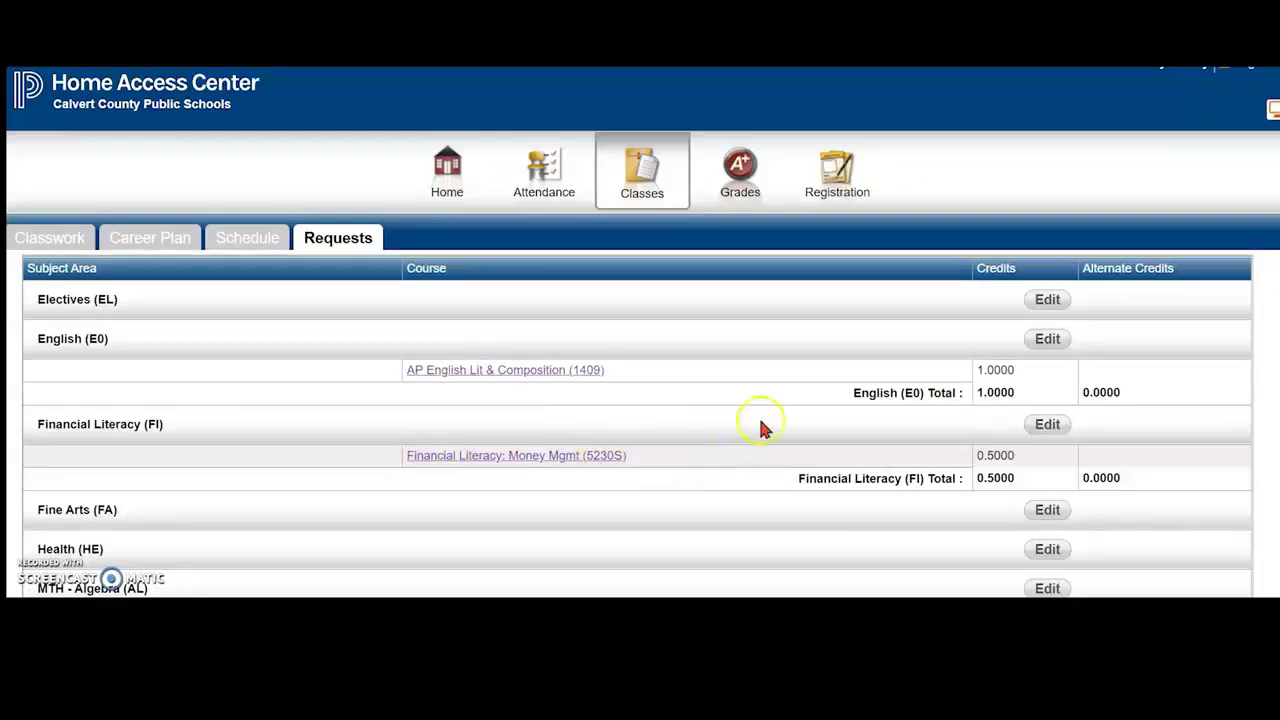
- Remove the AP English Lit & Composition (1409) request from the English subject area and save the change
left_click(1048, 340)
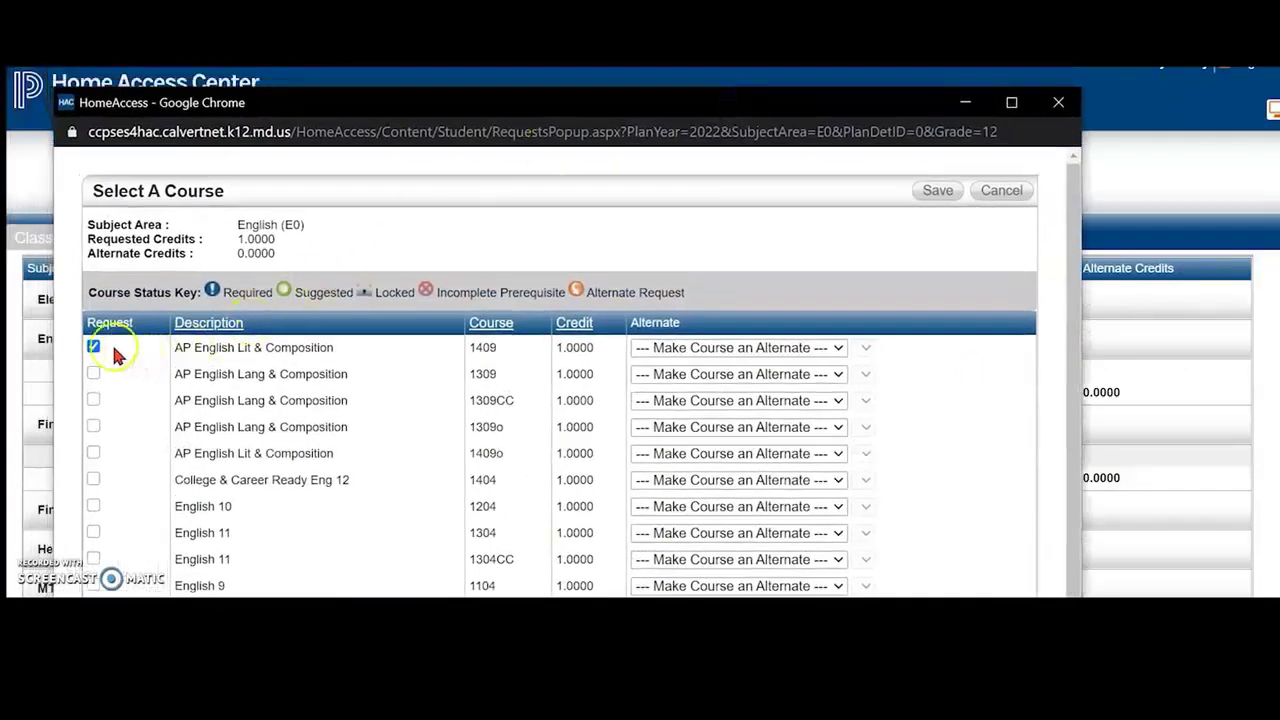
left_click(112, 350)
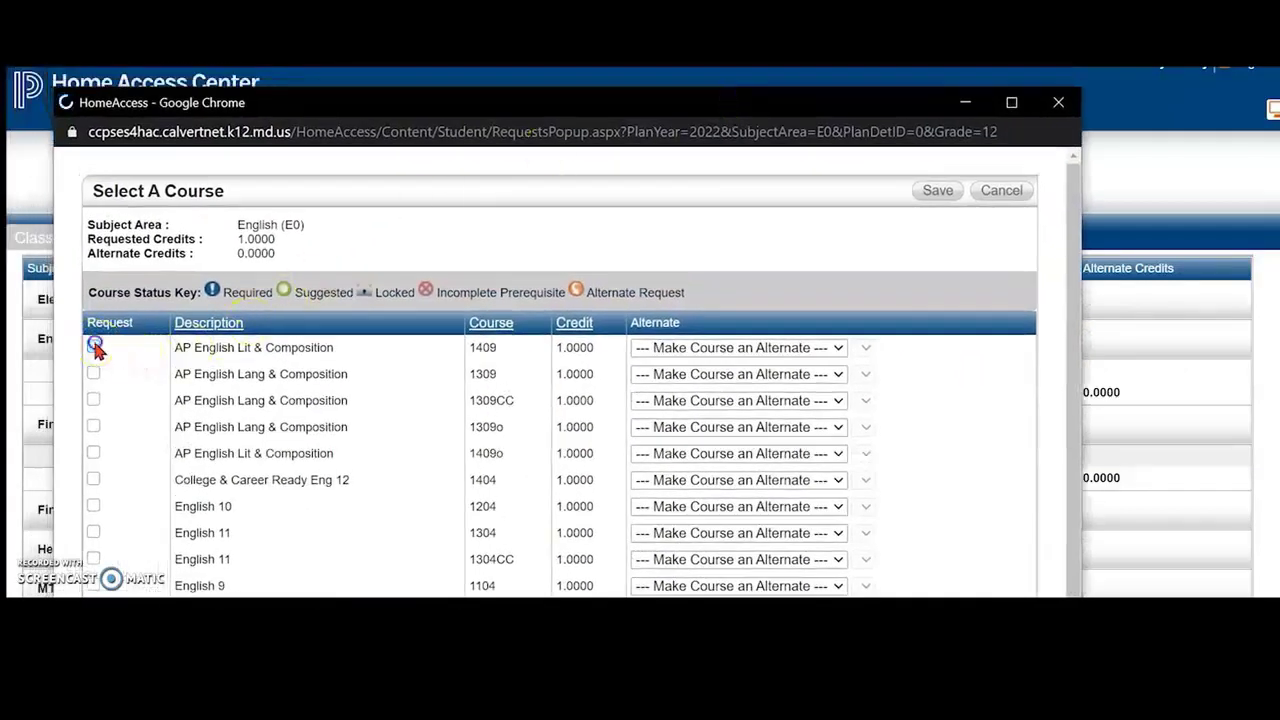
left_click(935, 191)
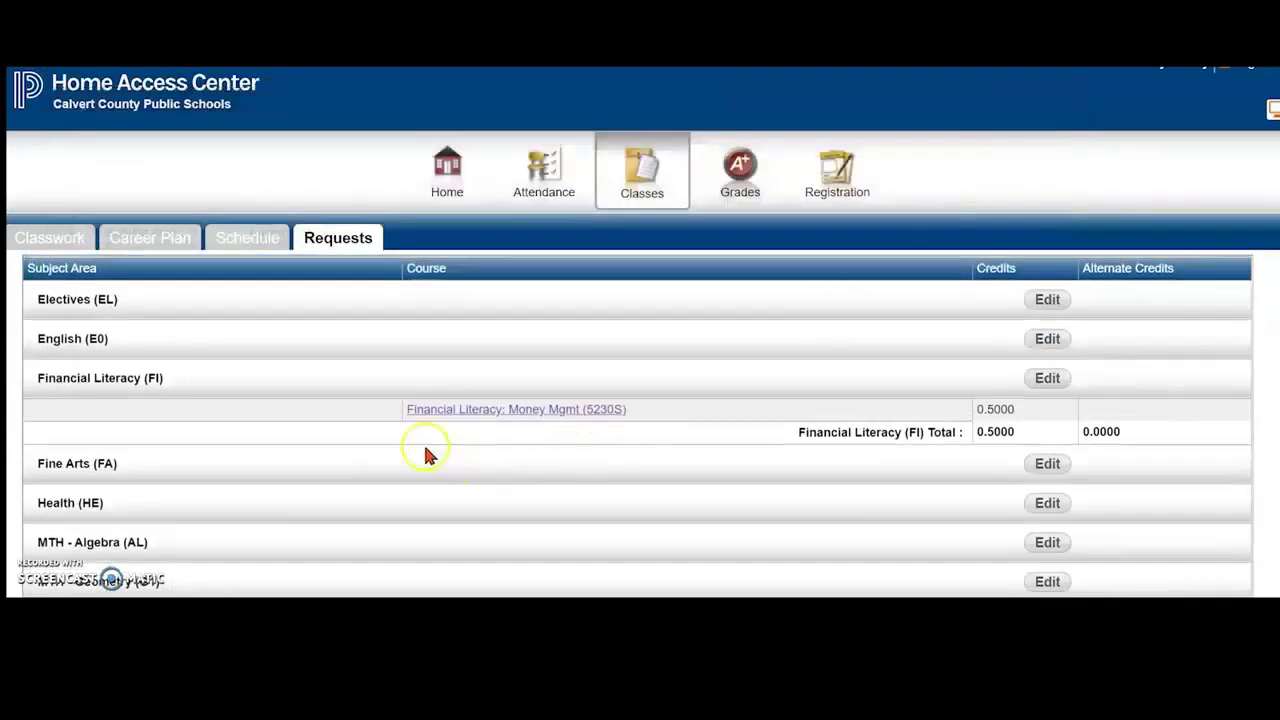
- Remove the Financial Literacy: Money Mgmt (5230S) request from the Financial Literacy subject area and save the change
left_click(1048, 382)
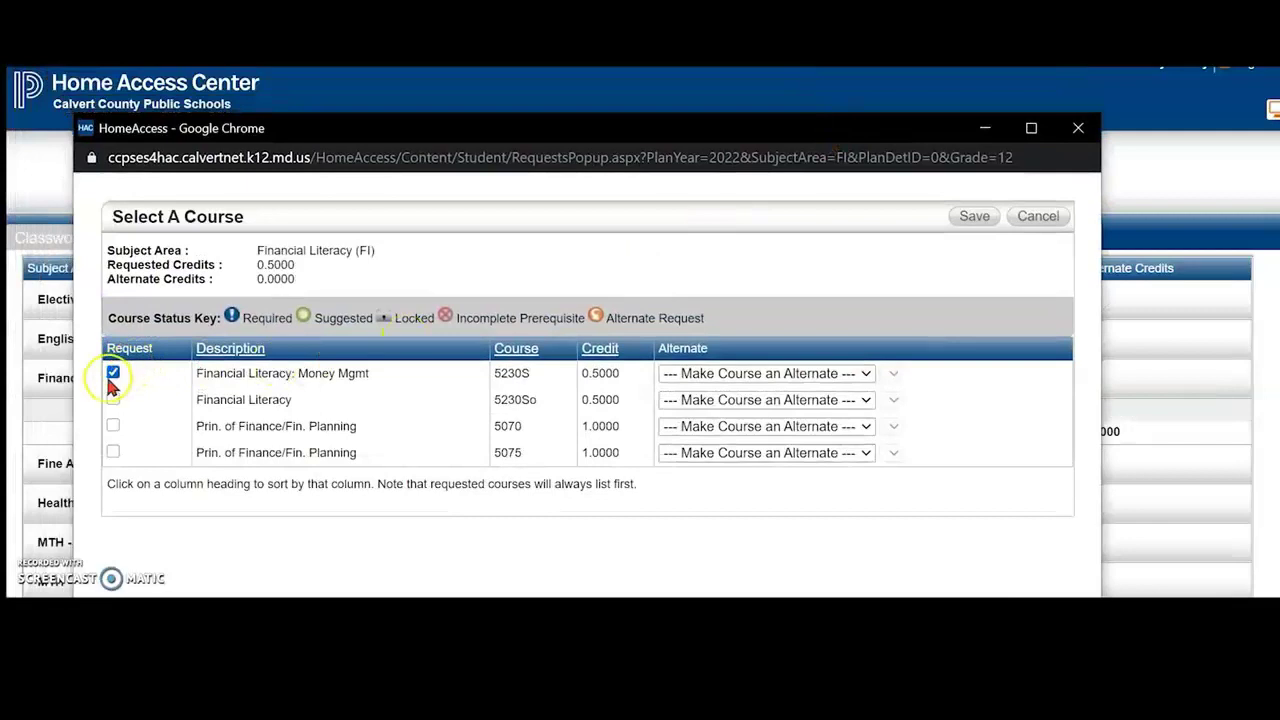
left_click(116, 374)
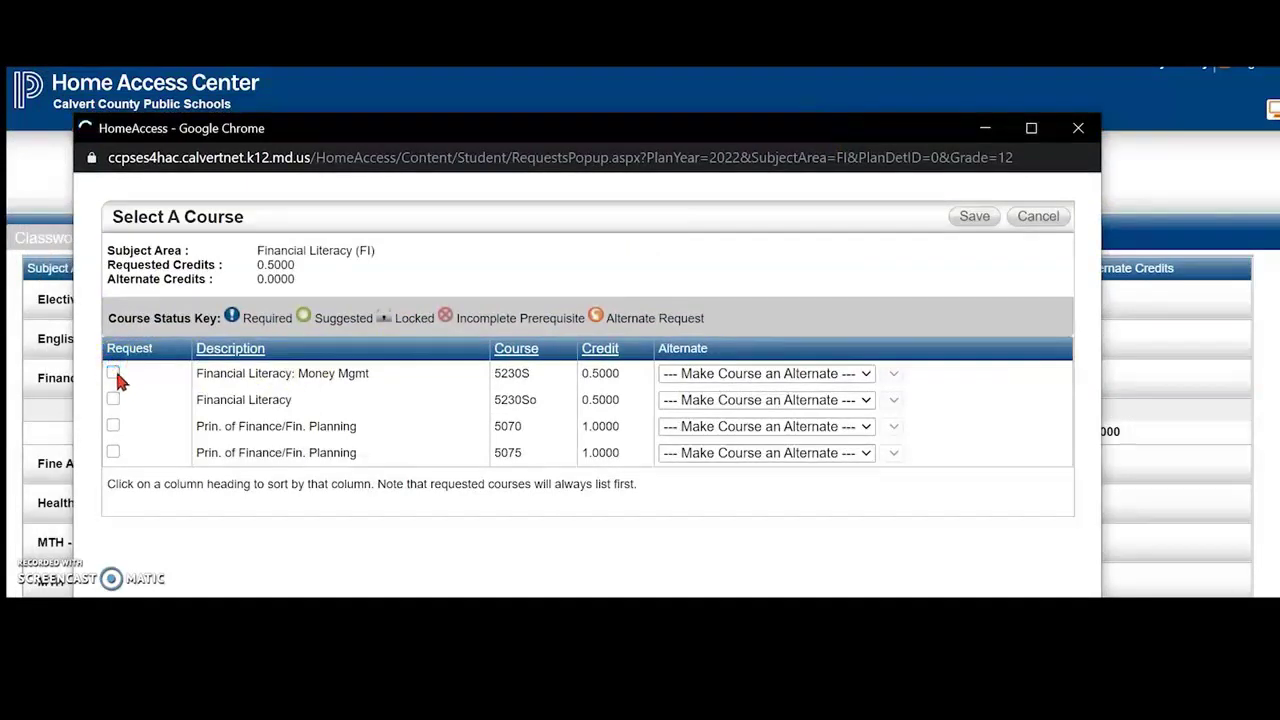
left_click(970, 218)
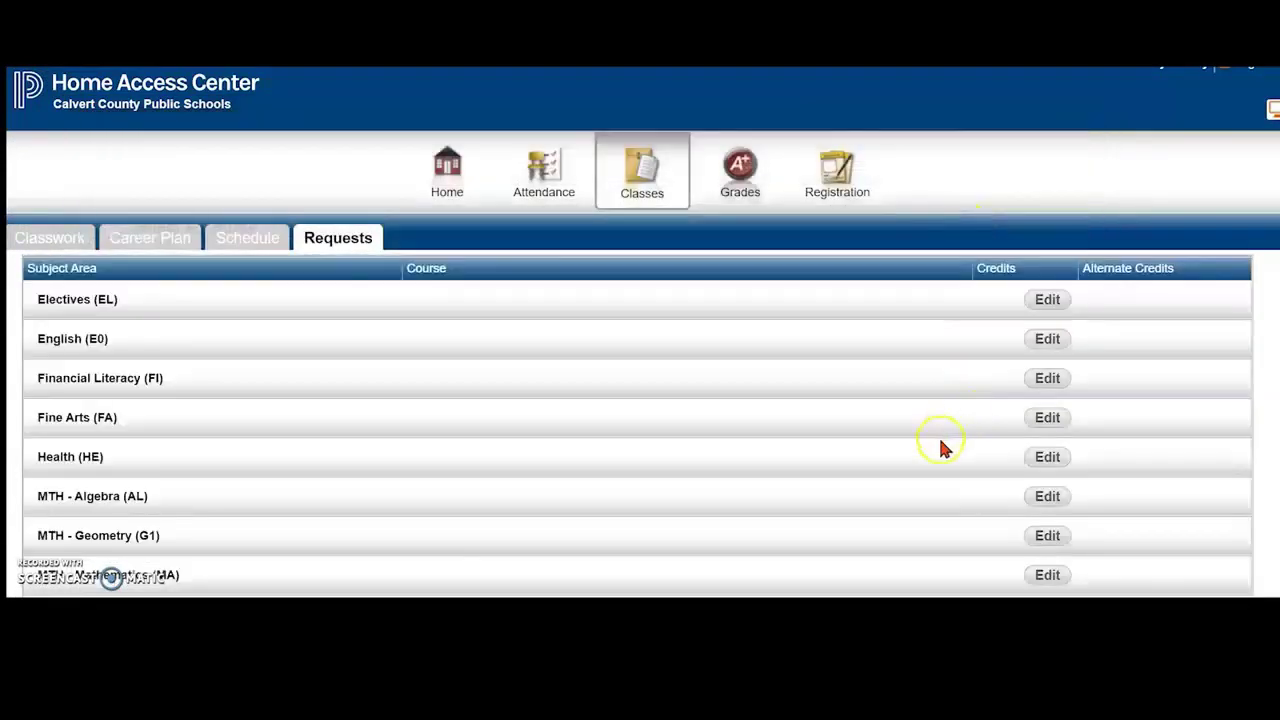
scroll(935, 448, "down", 3)
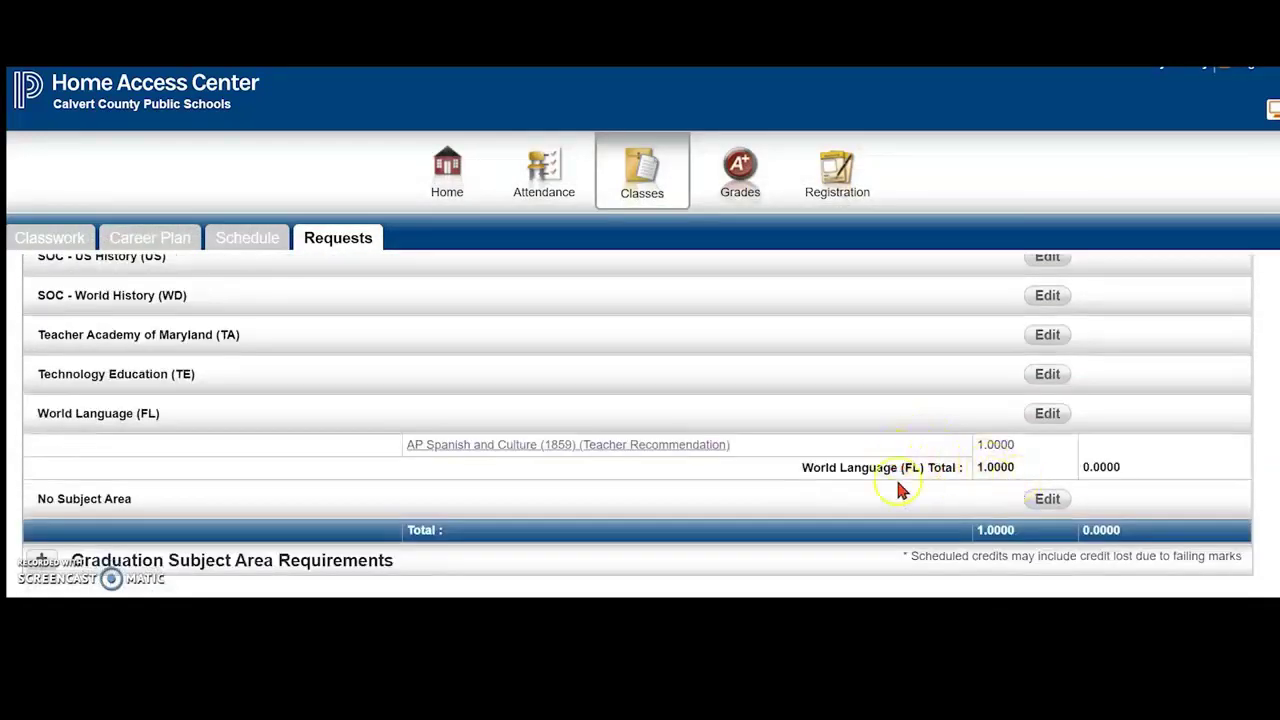
- Remove the AP Spanish and Culture (1859) request from the World Language subject area and save the change
left_click(1047, 413)
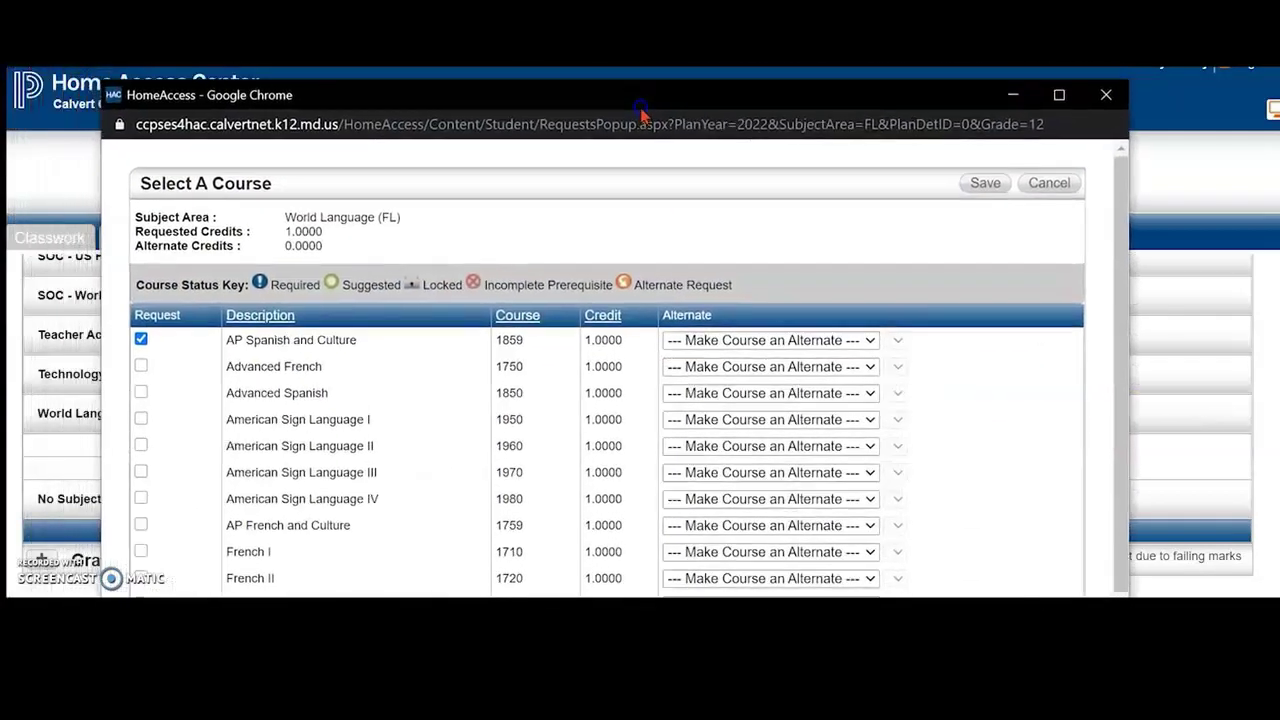
left_click(143, 341)
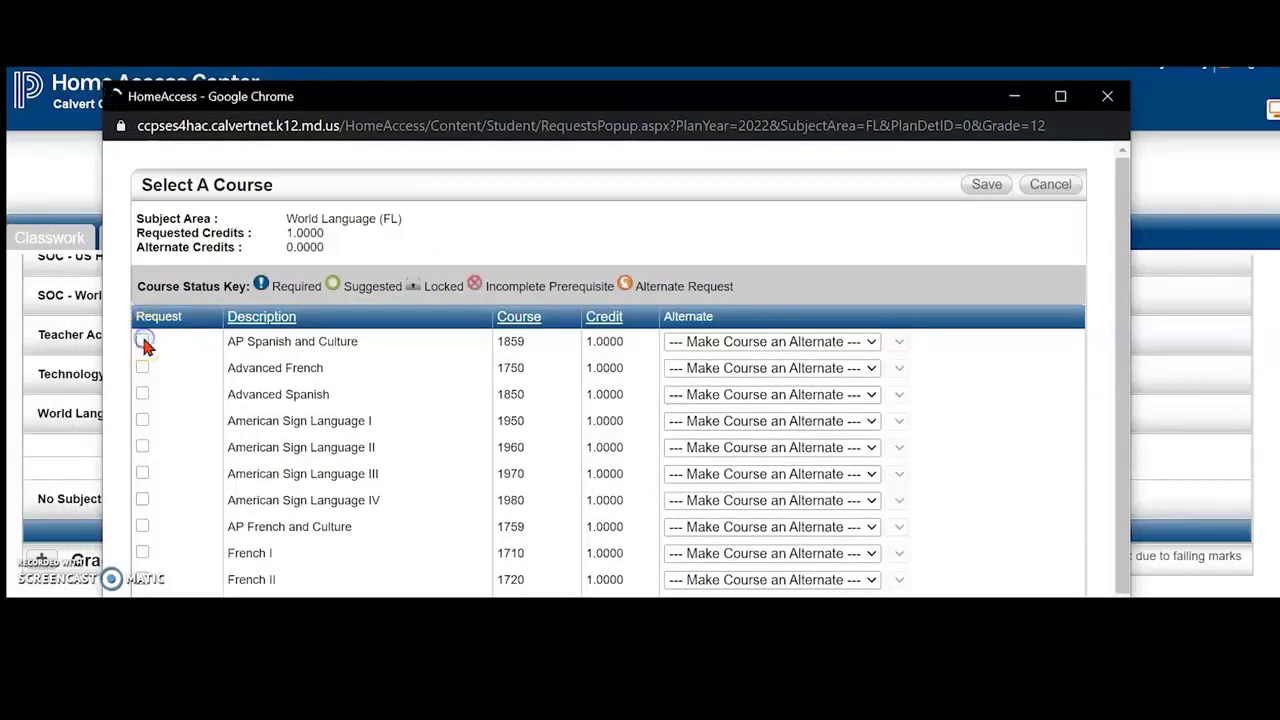
left_click(808, 345)
left_click(985, 186)
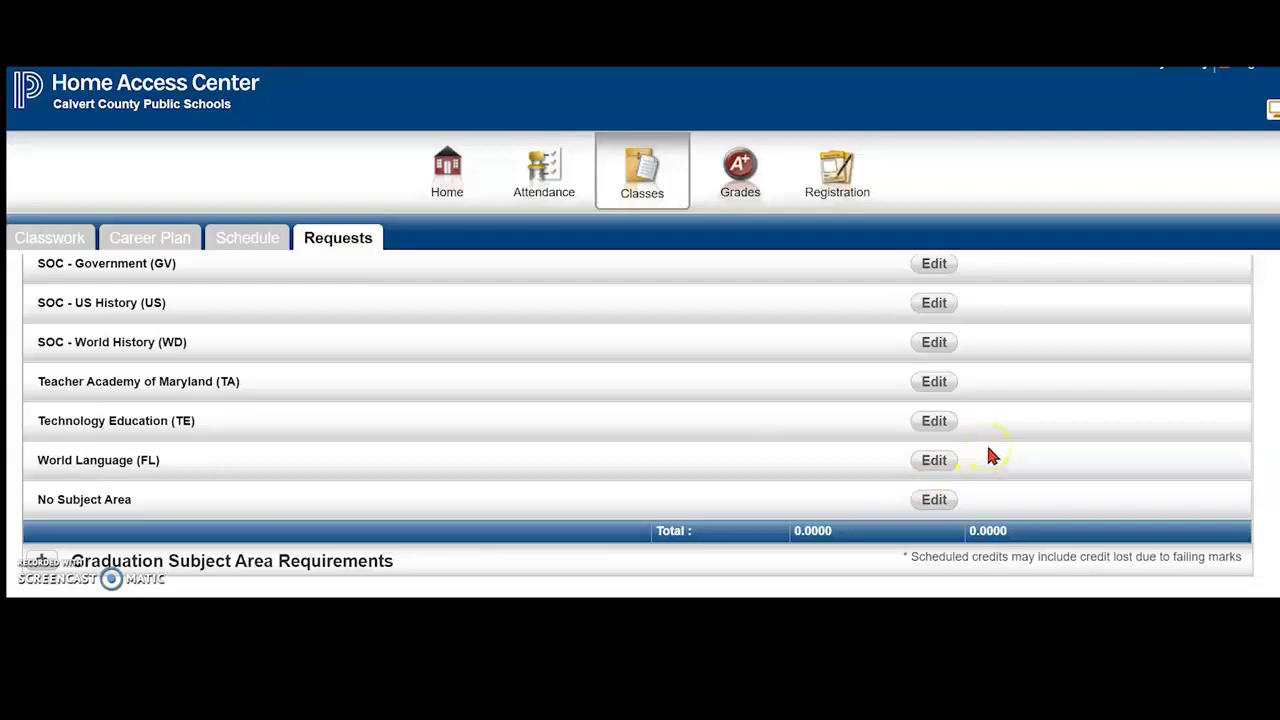
- Open the course list for No Subject Area, look through the available courses, and return to the course requests page
scroll(988, 449, "up", 5)
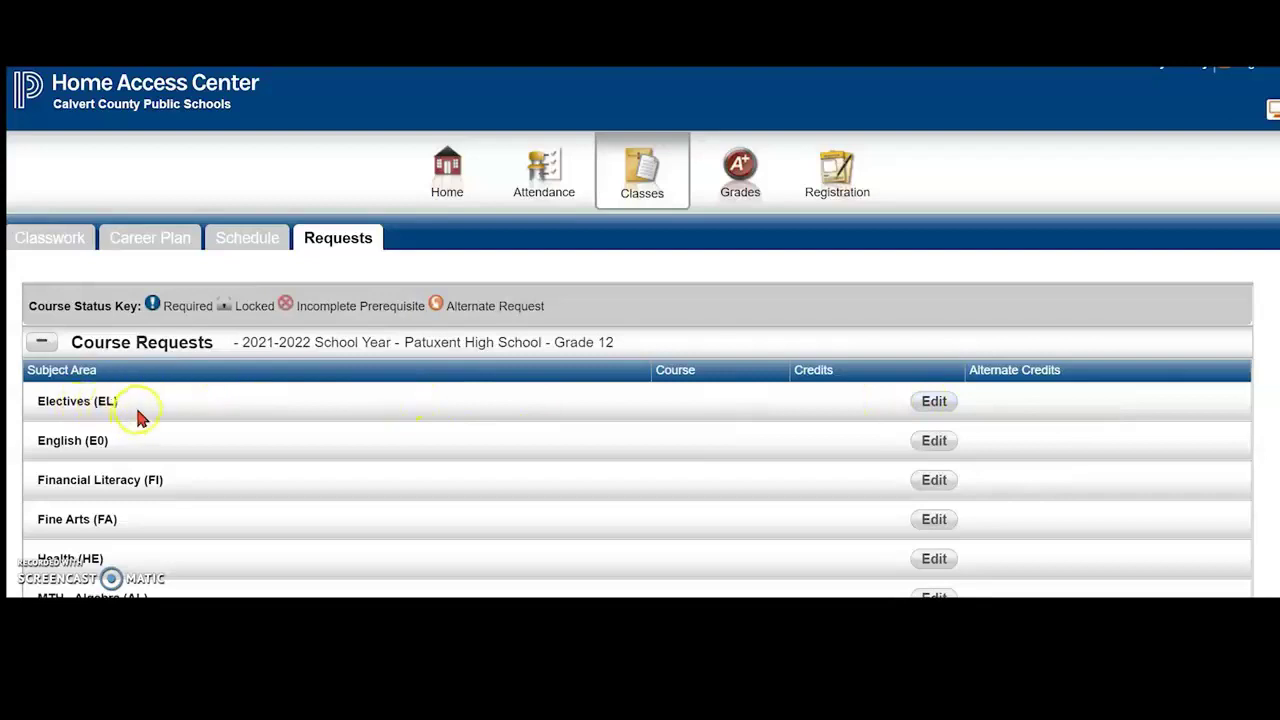
scroll(224, 428, "down", 5)
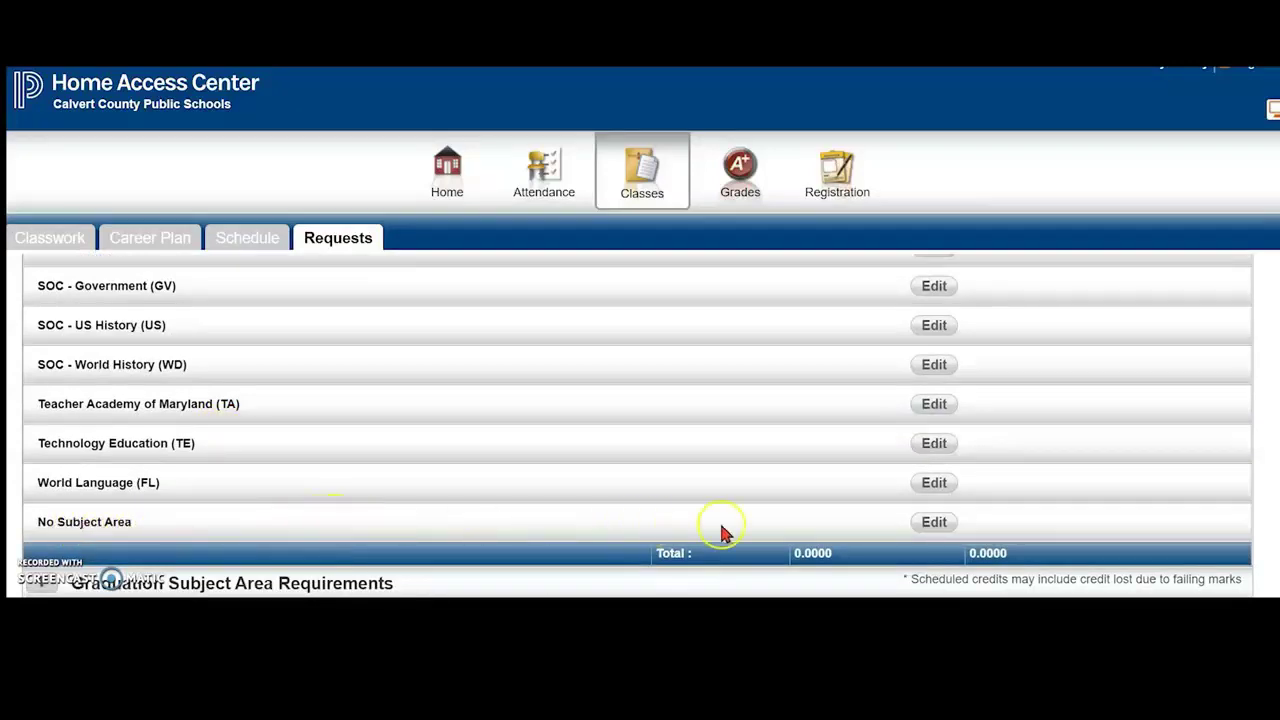
left_click(934, 522)
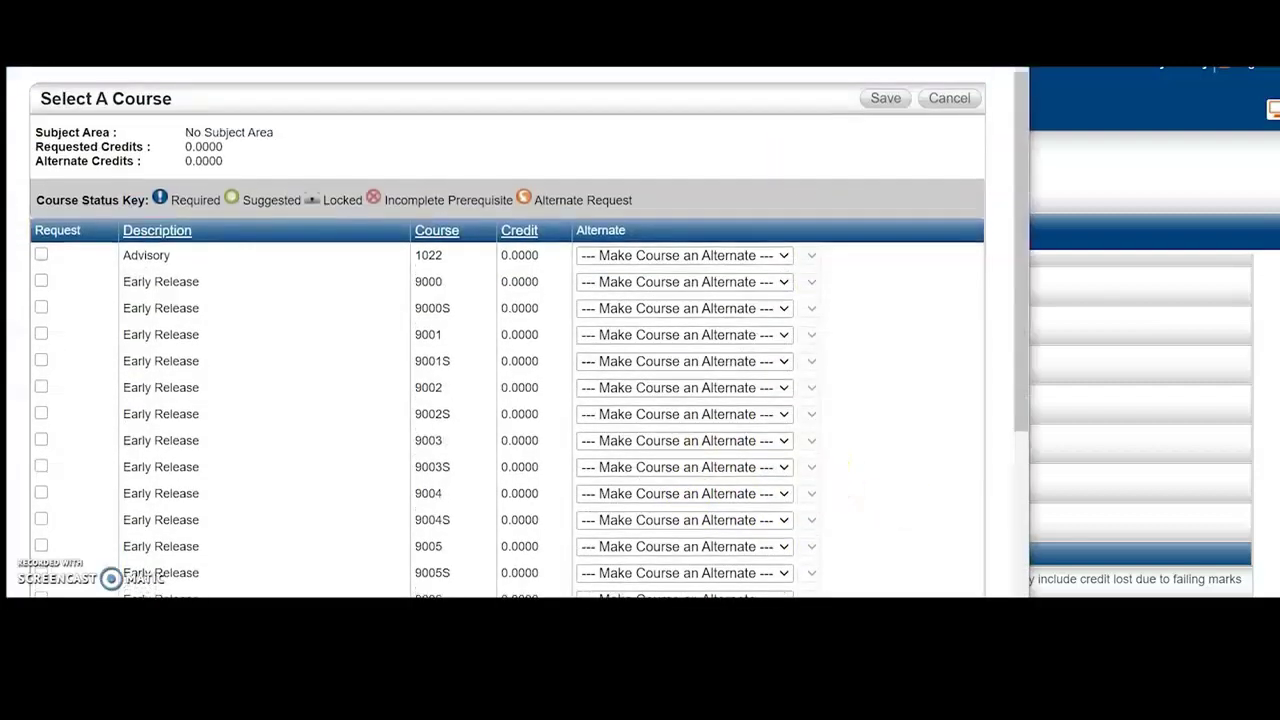
scroll(613, 343, "down", 4)
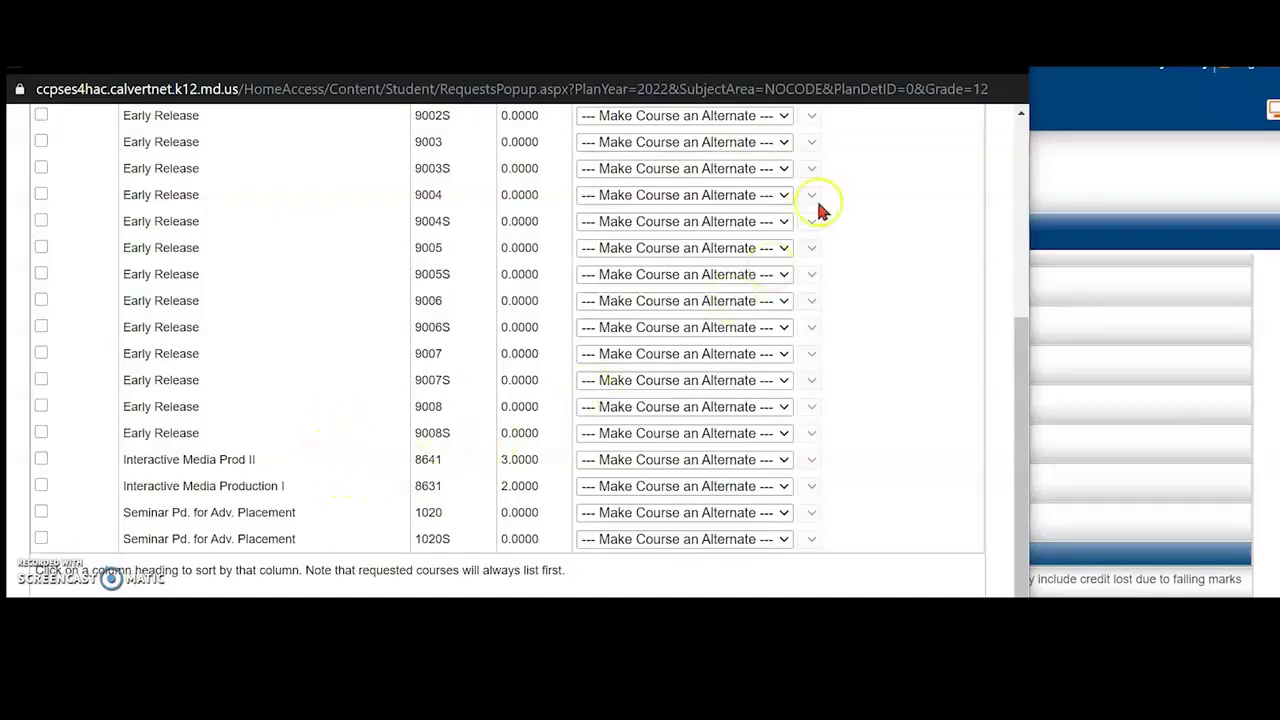
left_click_drag(740, 5, 582, 15)
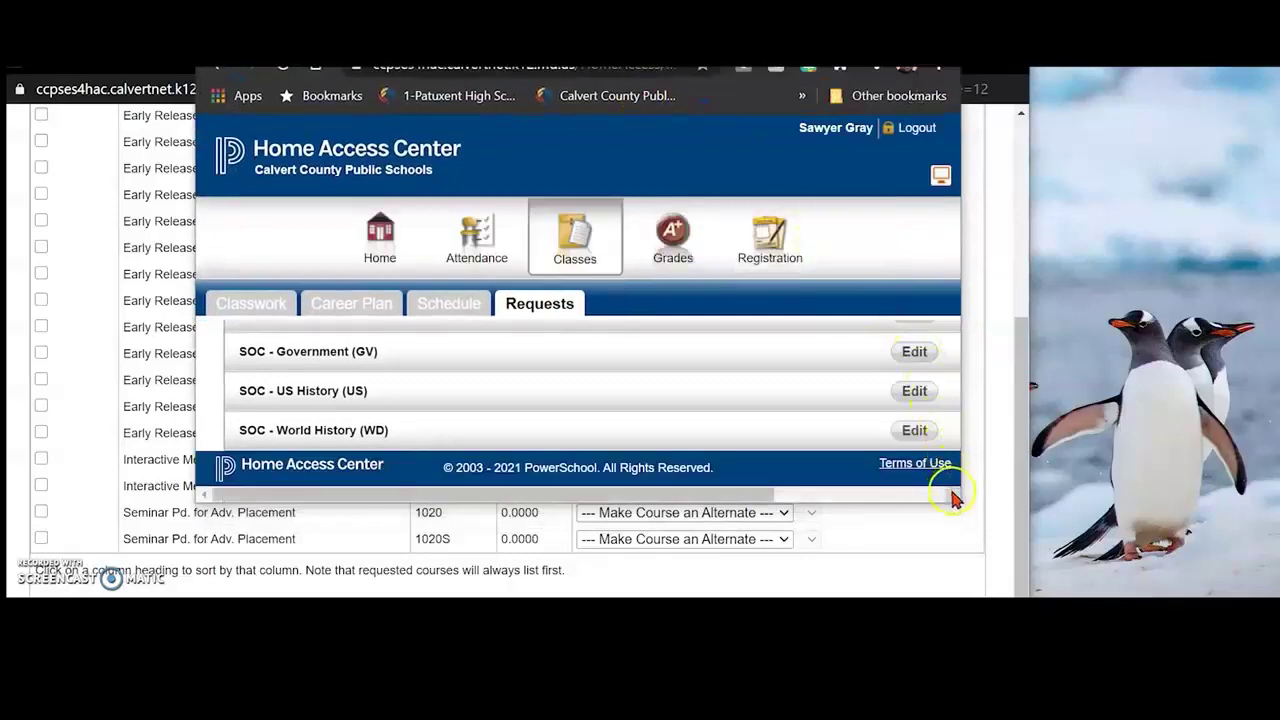
double_click(870, 30)
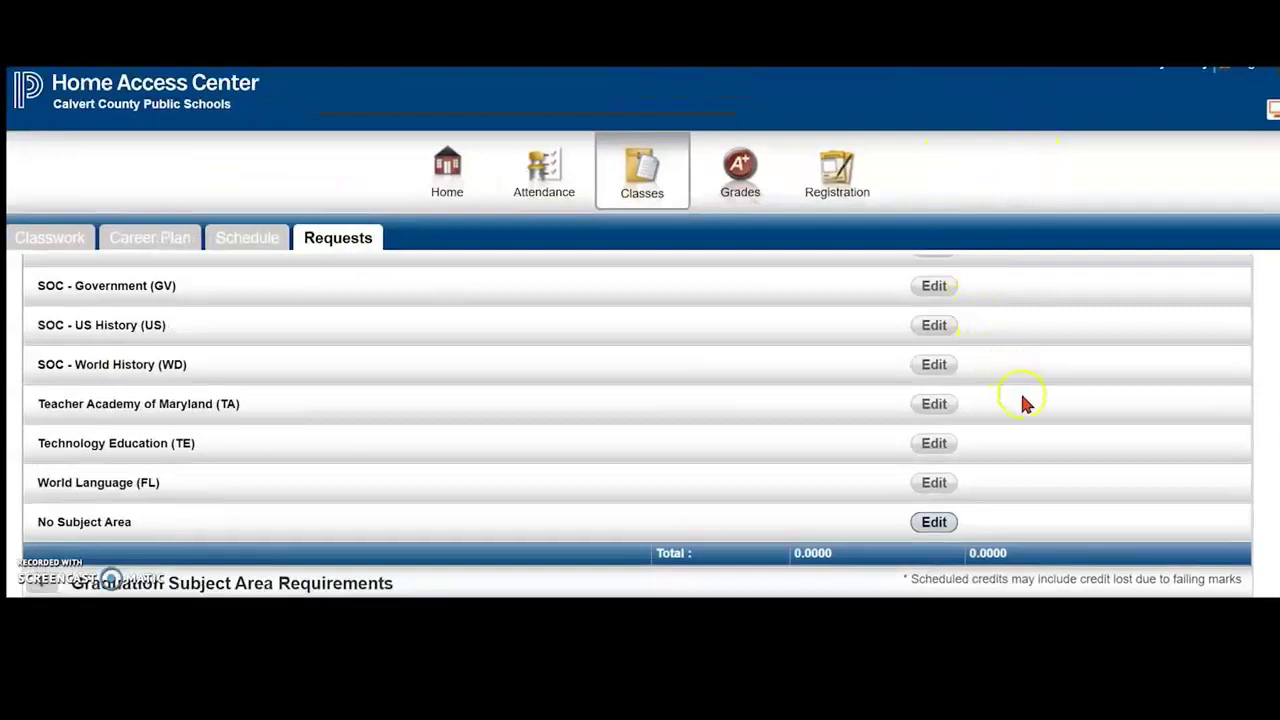
- Review the subject areas in the 2021-2022 Grade 12 course requests, from Electives through No Subject Area and the credit totals
scroll(1025, 405, "up", 8)
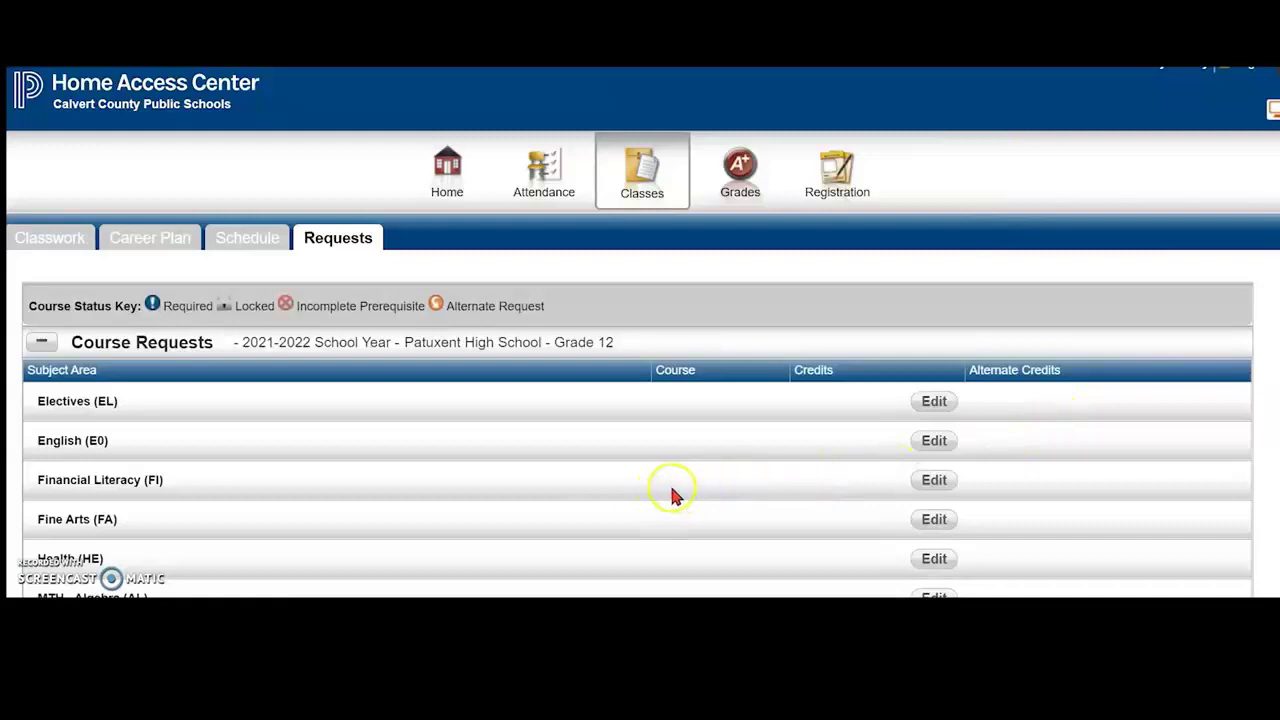
scroll(330, 472, "down", 1)
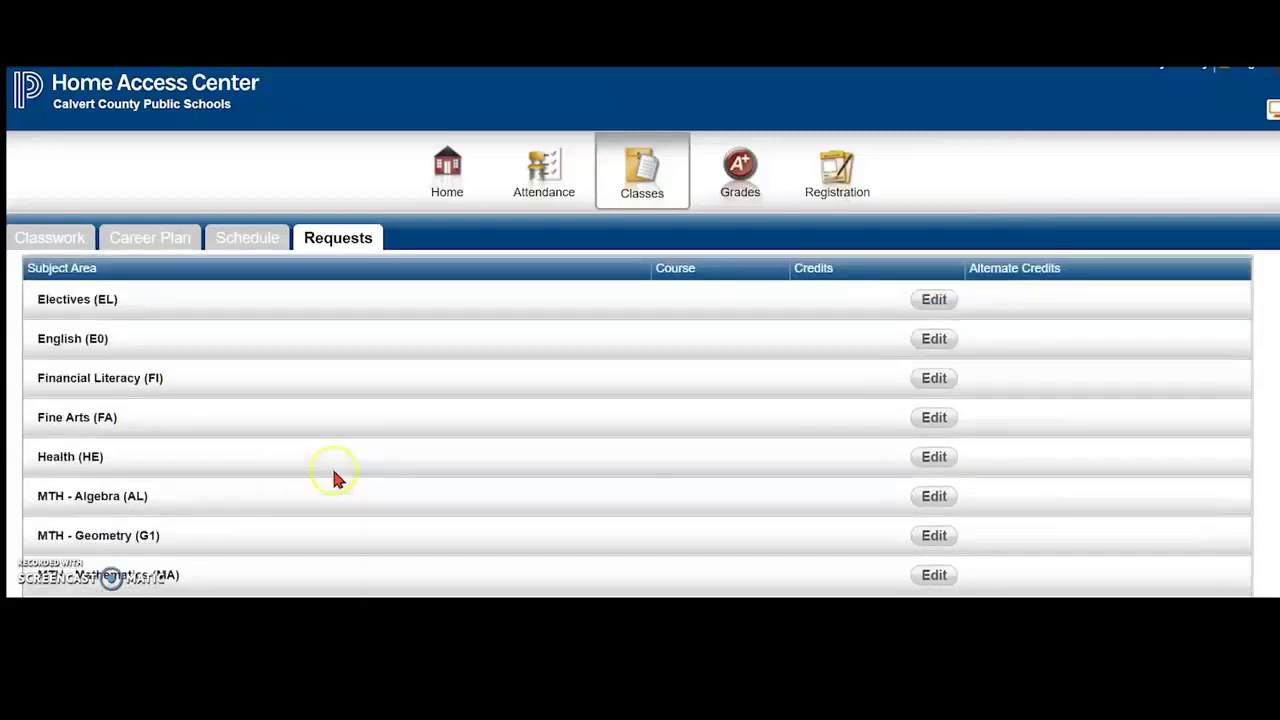
scroll(335, 476, "down", 3)
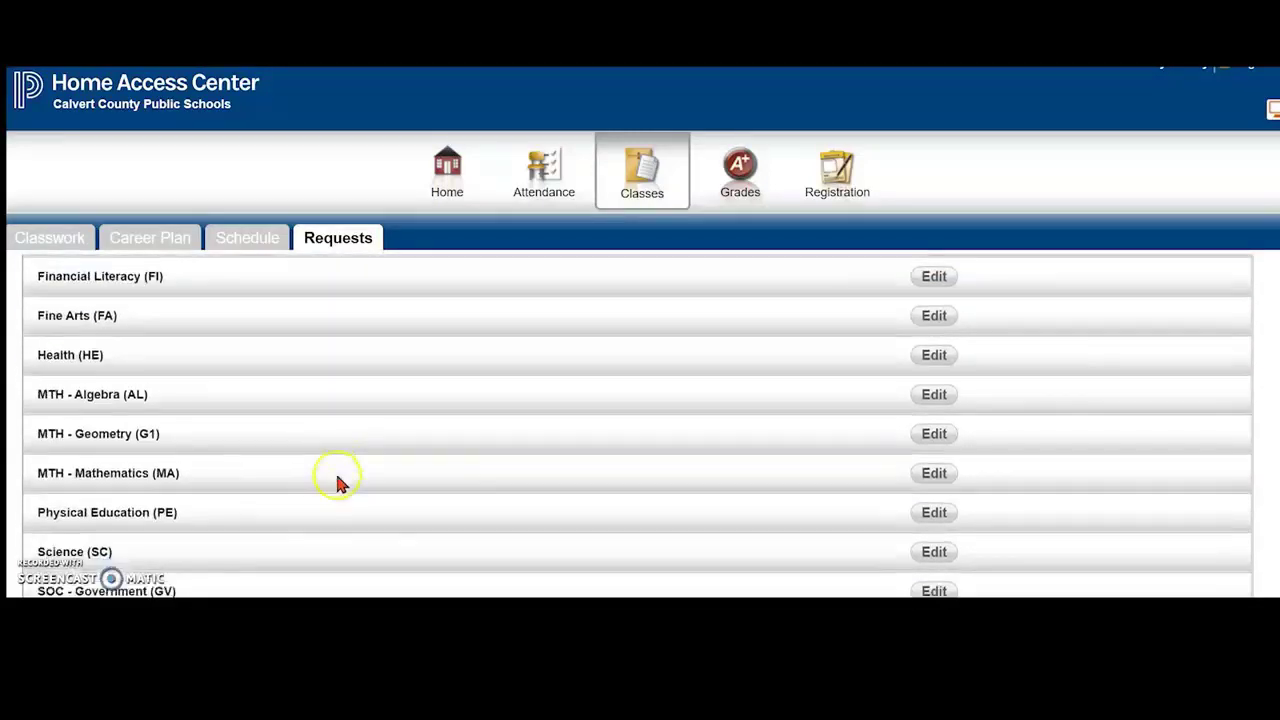
scroll(337, 484, "down", 2)
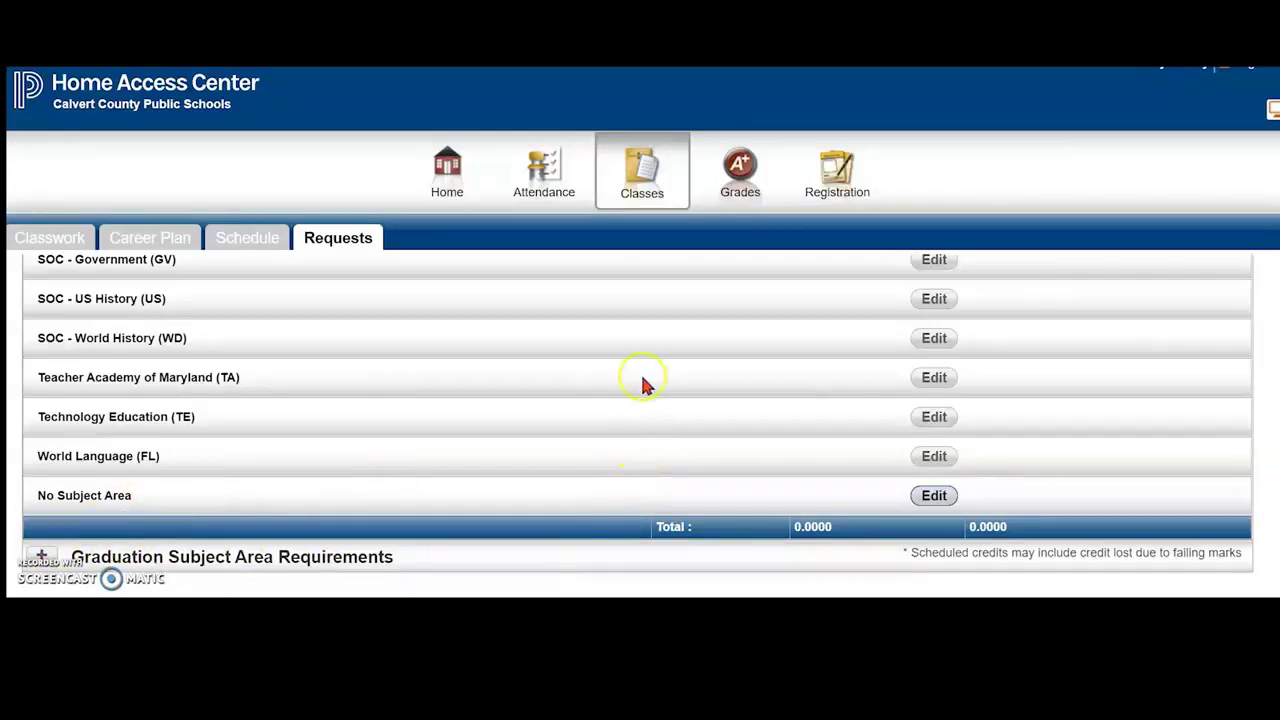
scroll(645, 385, "up", 2)
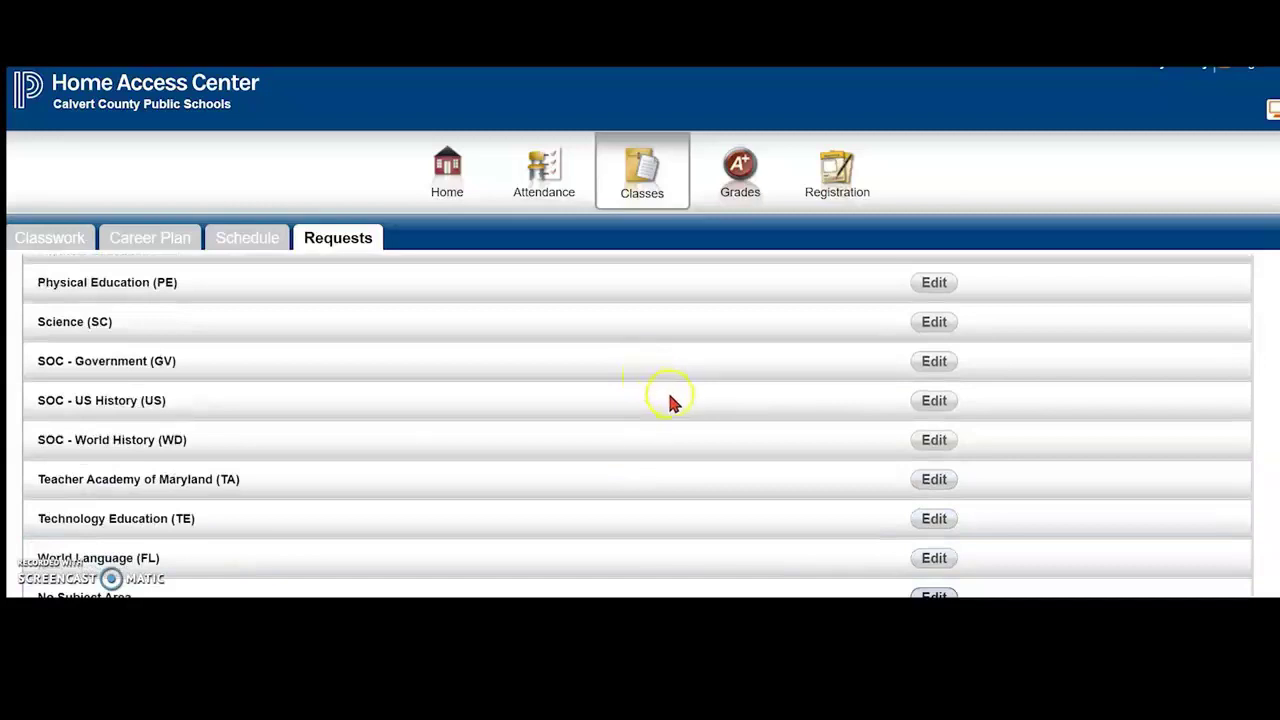
scroll(680, 435, "up", 3)
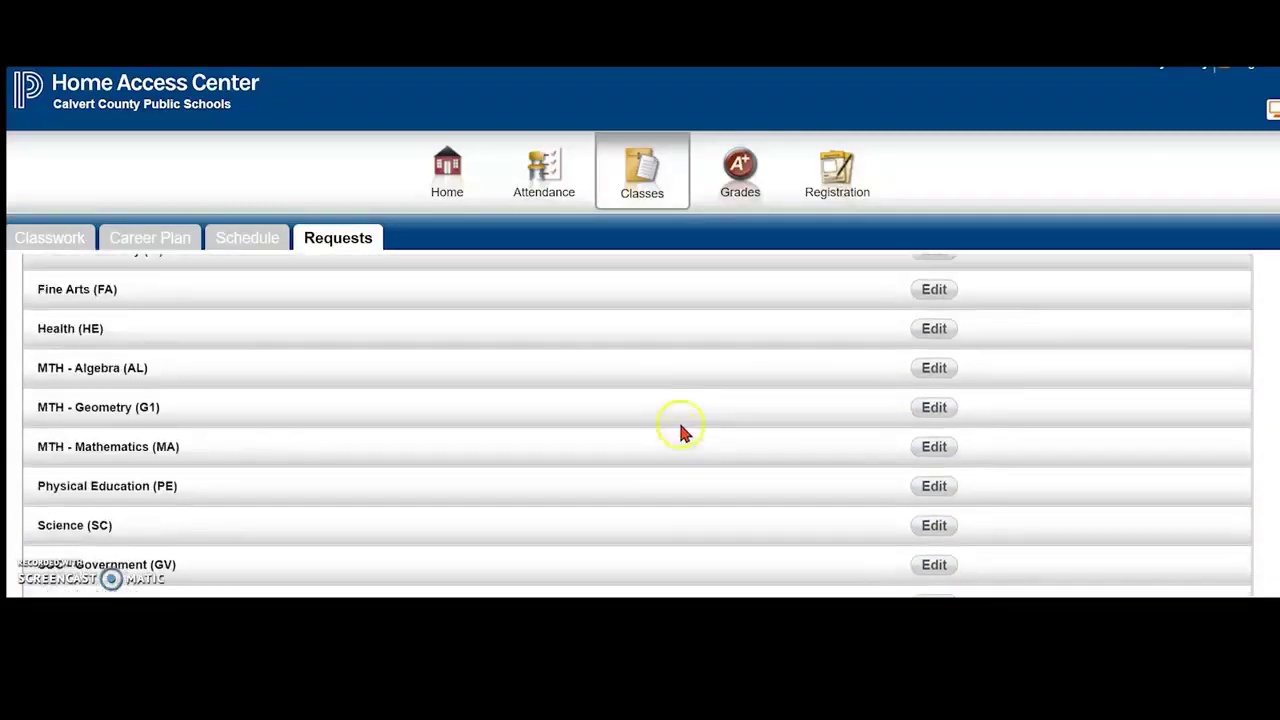
scroll(686, 431, "up", 3)
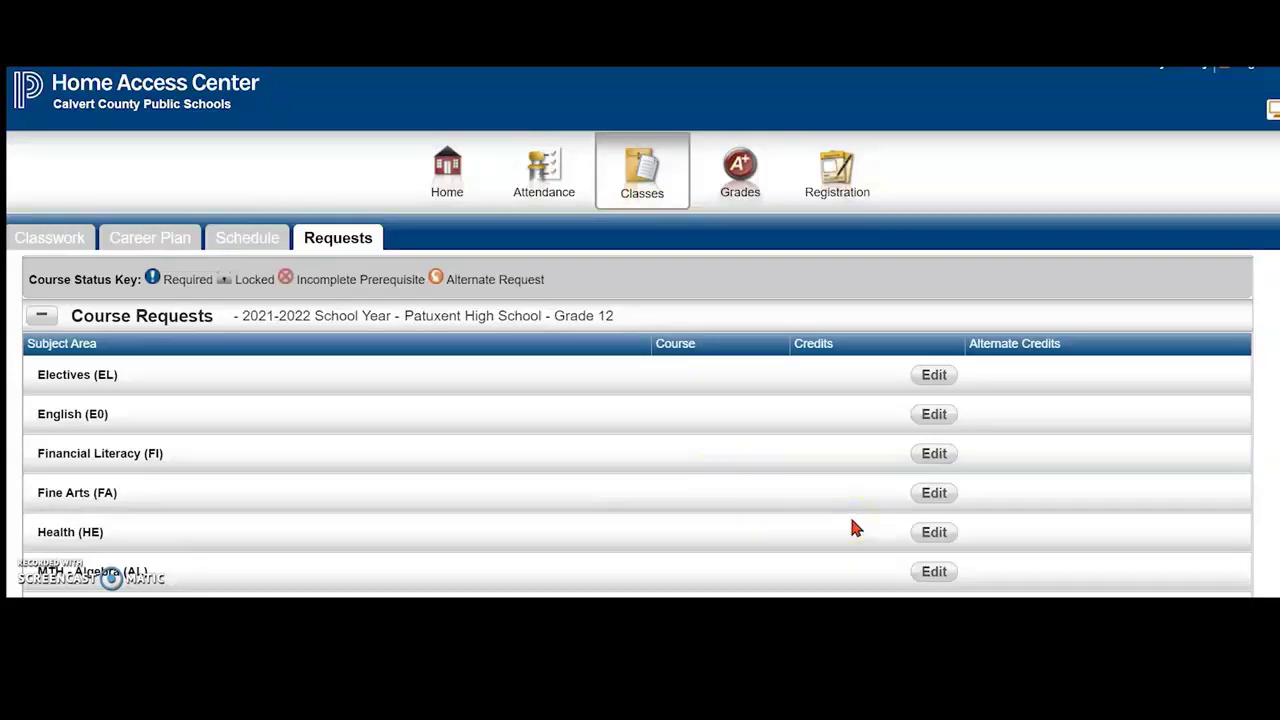
scroll(851, 529, "down", 3)
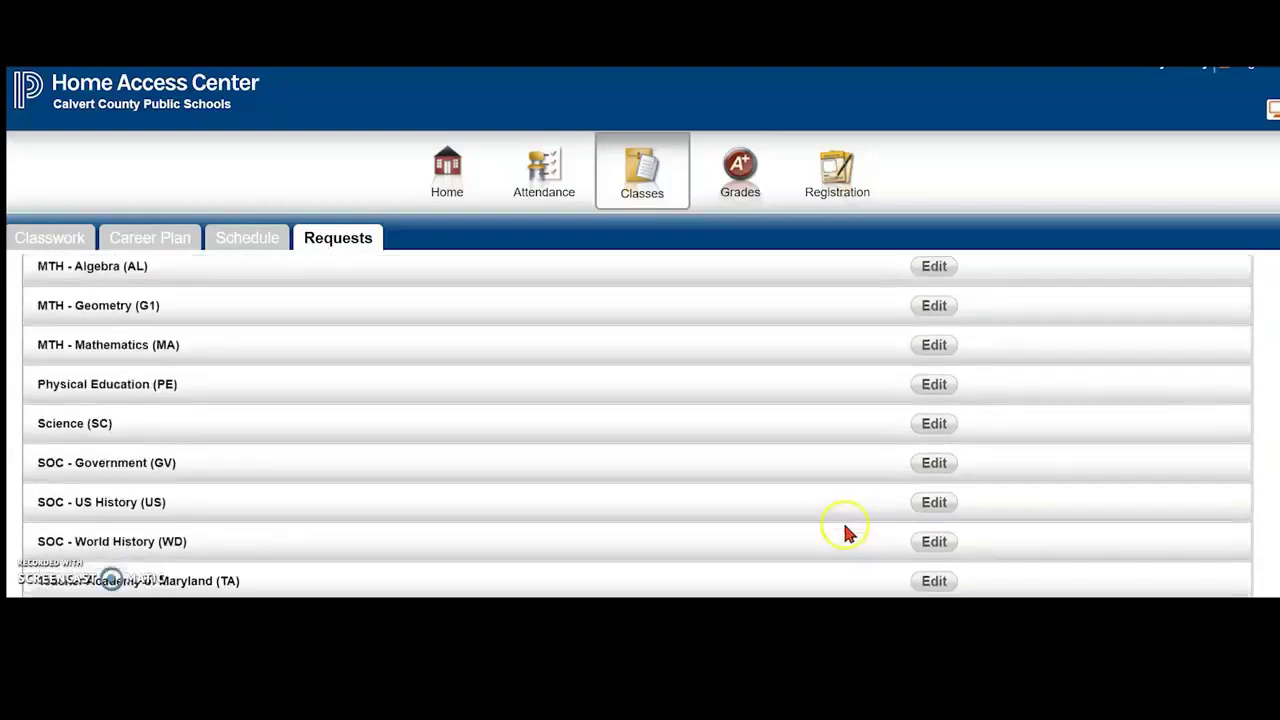
scroll(834, 520, "down", 2)
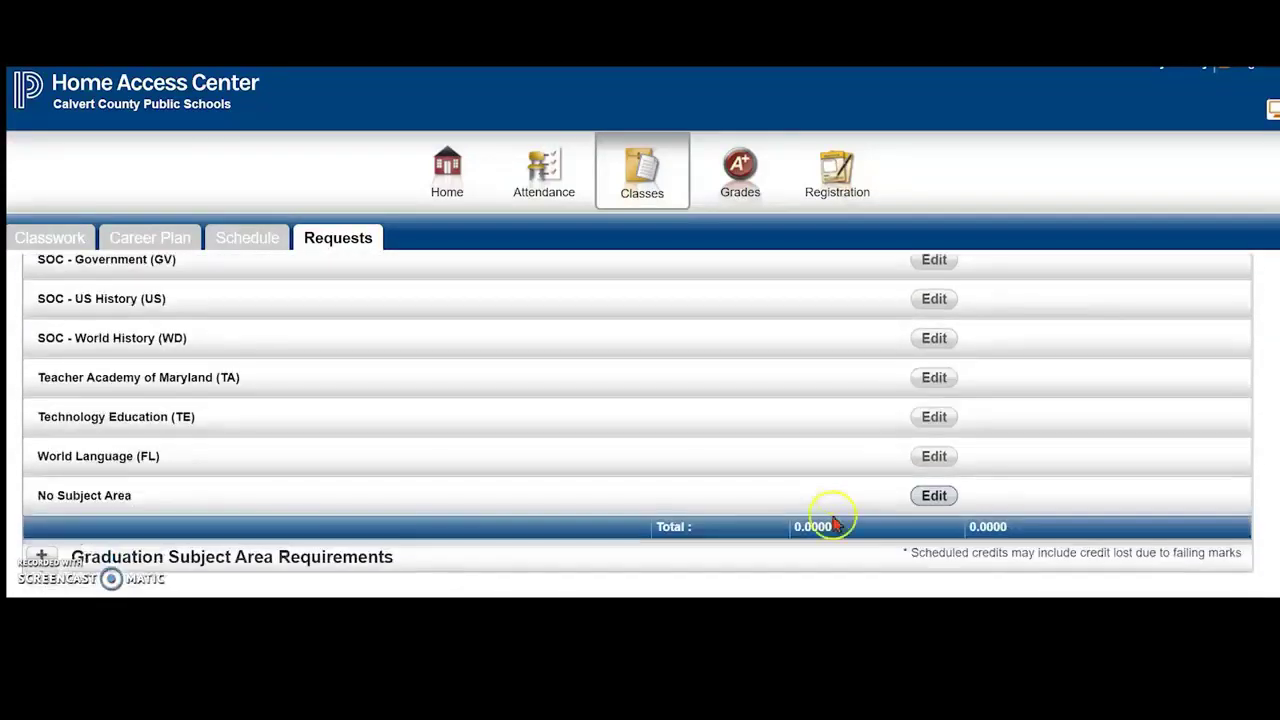
scroll(836, 521, "up", 4)
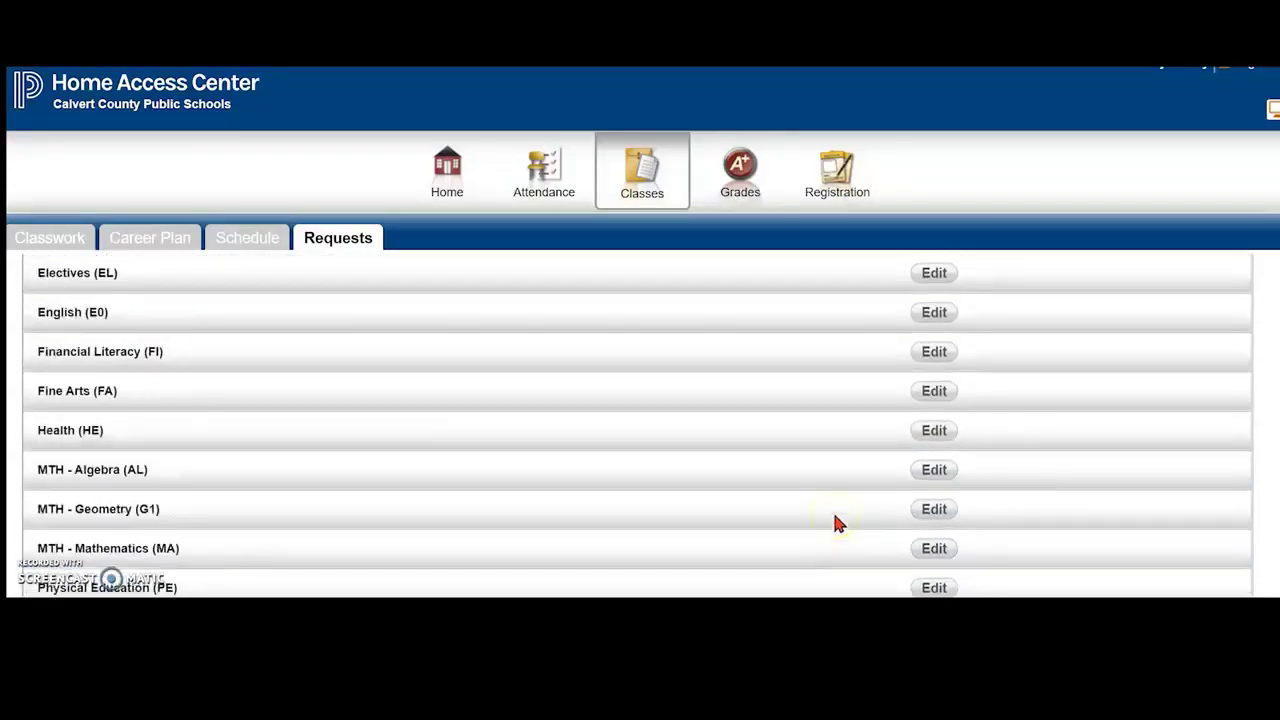
scroll(838, 523, "up", 2)
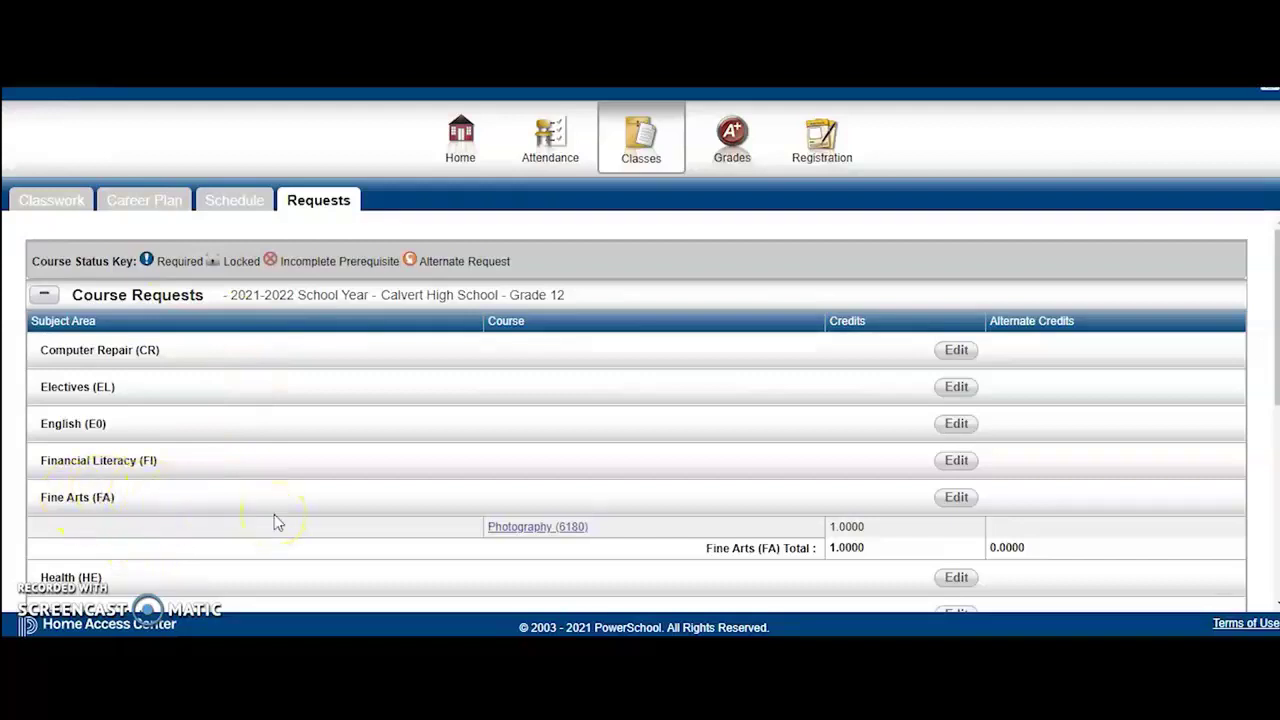
- Open the Fine Arts course list and select Chorale (6310) as a requested course
left_click(957, 498)
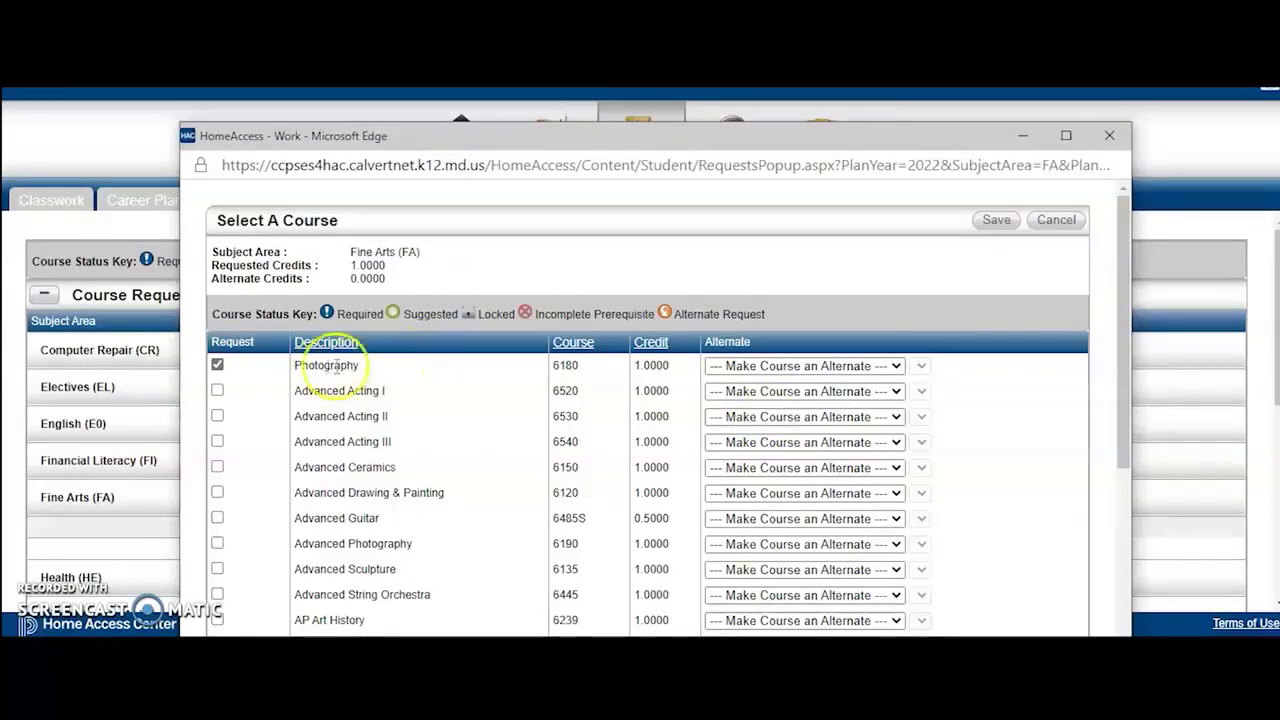
scroll(400, 425, "down", 5)
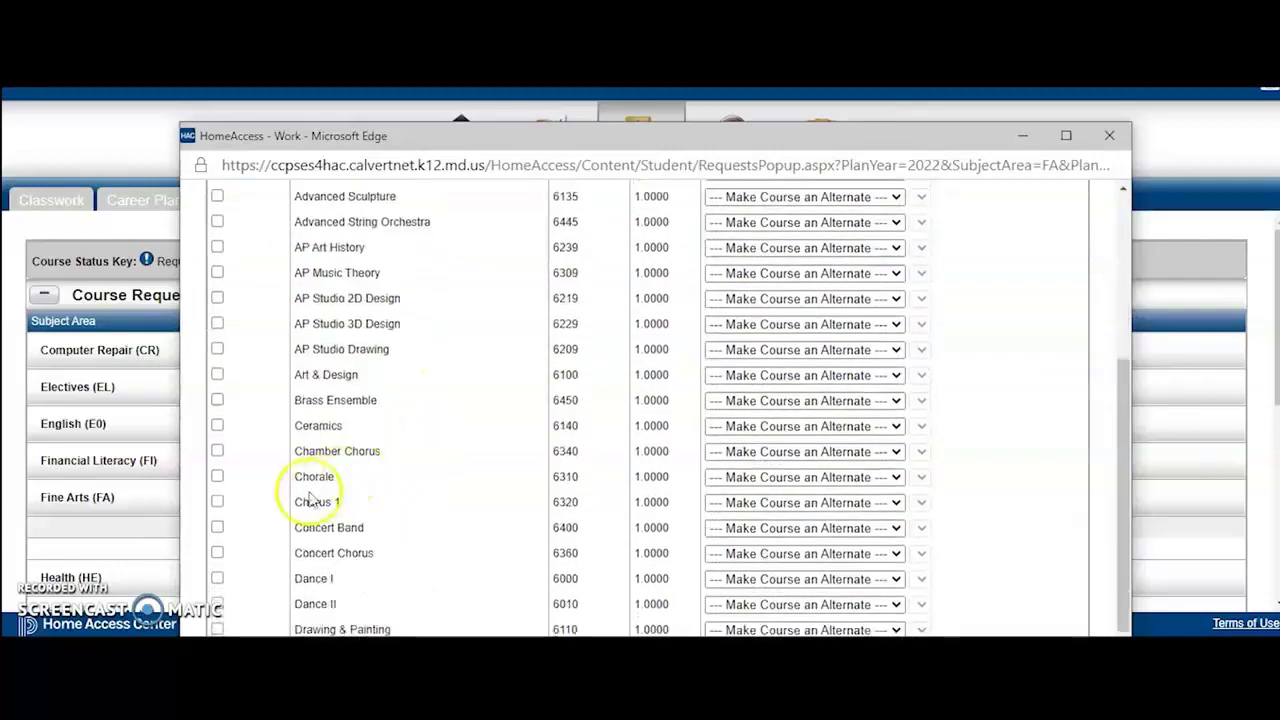
left_click(217, 476)
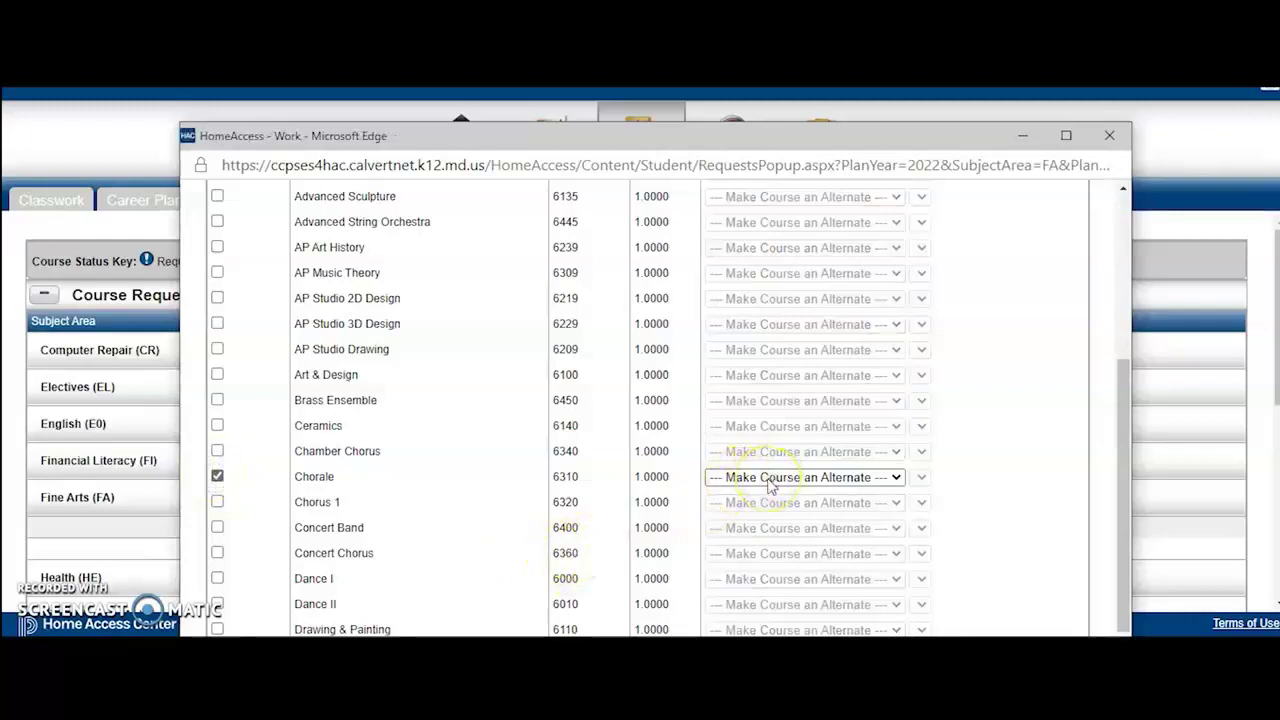
- Make Chorale an alternate to the Photography (6180) course and save the Fine Arts requests
left_click(770, 482)
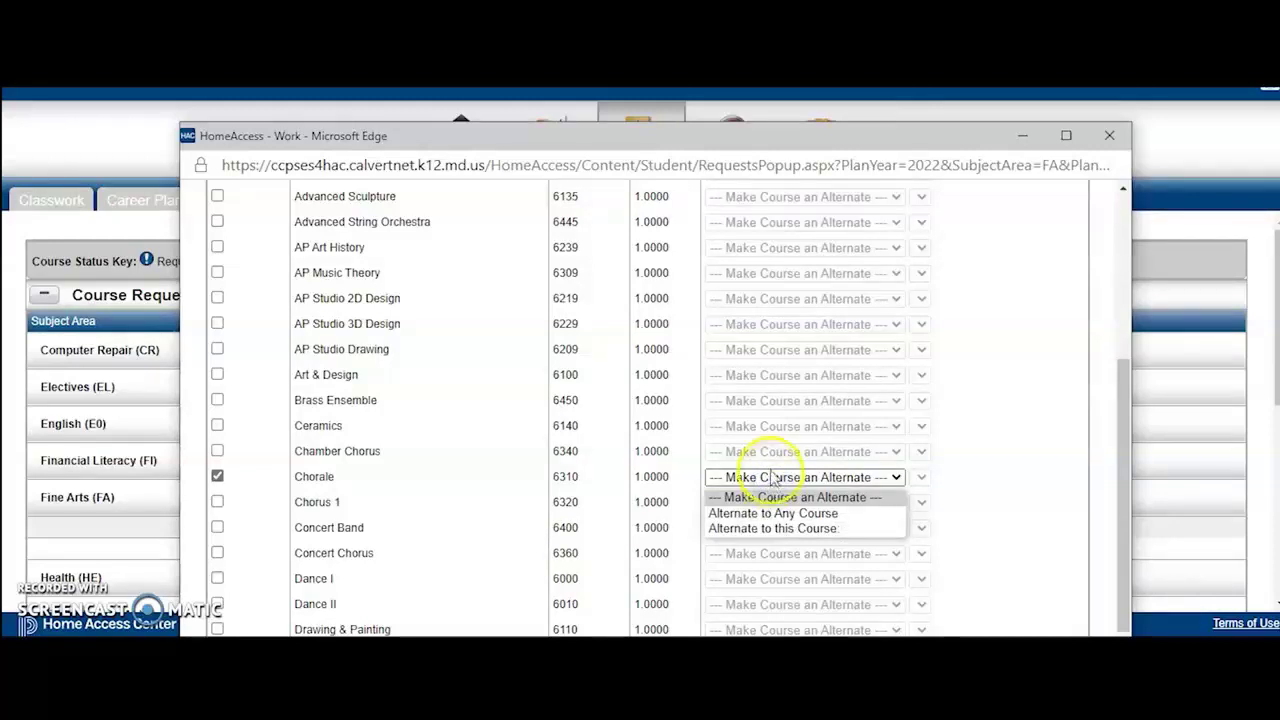
left_click(768, 530)
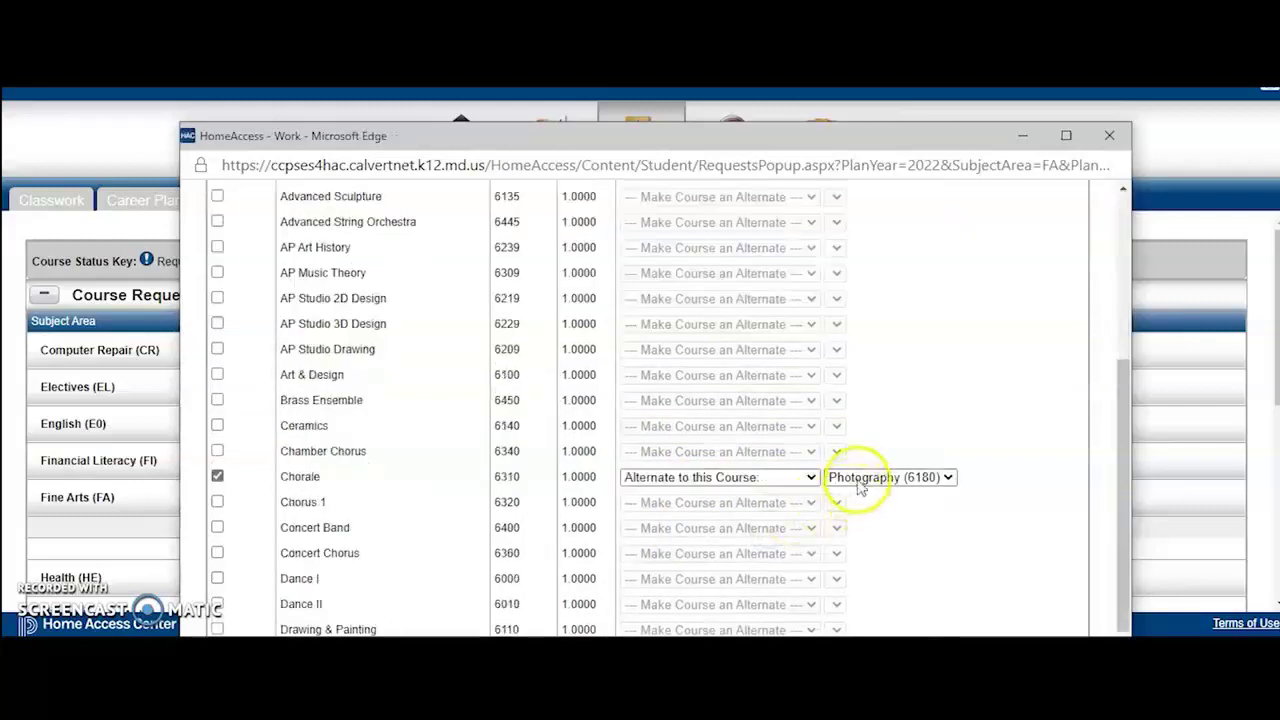
left_click(852, 478)
left_click(862, 497)
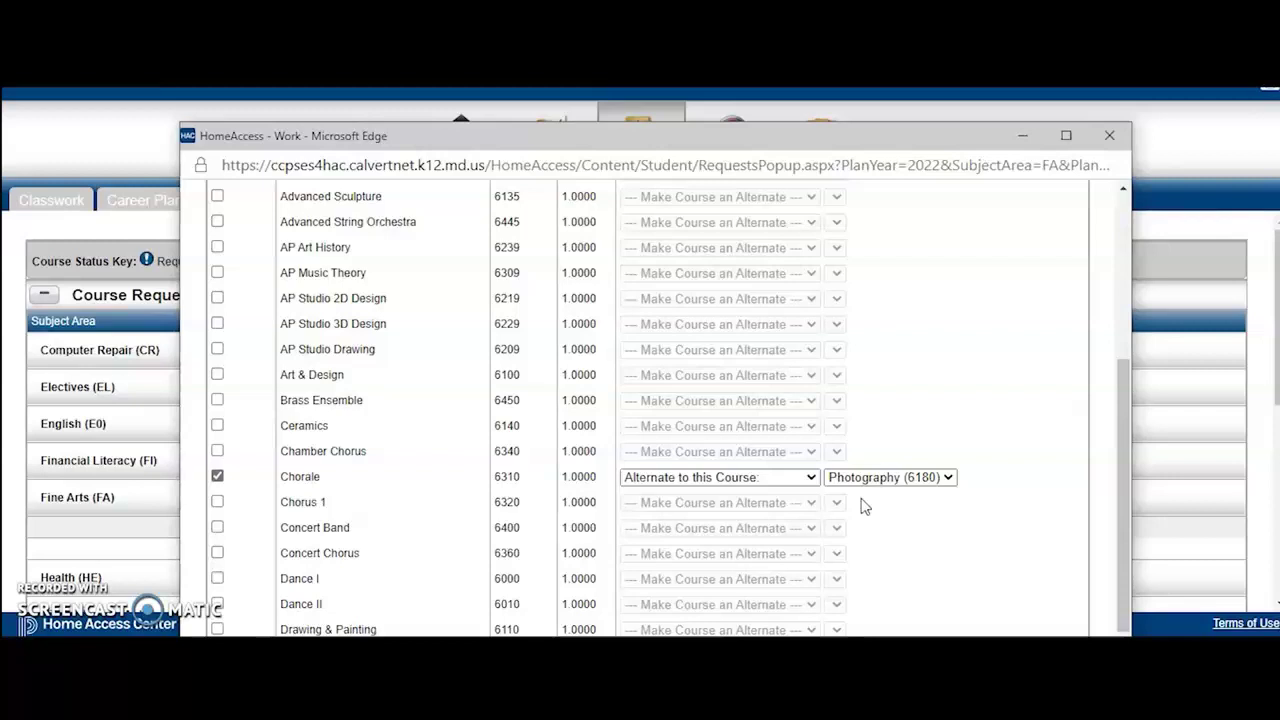
scroll(920, 400, "up", 1)
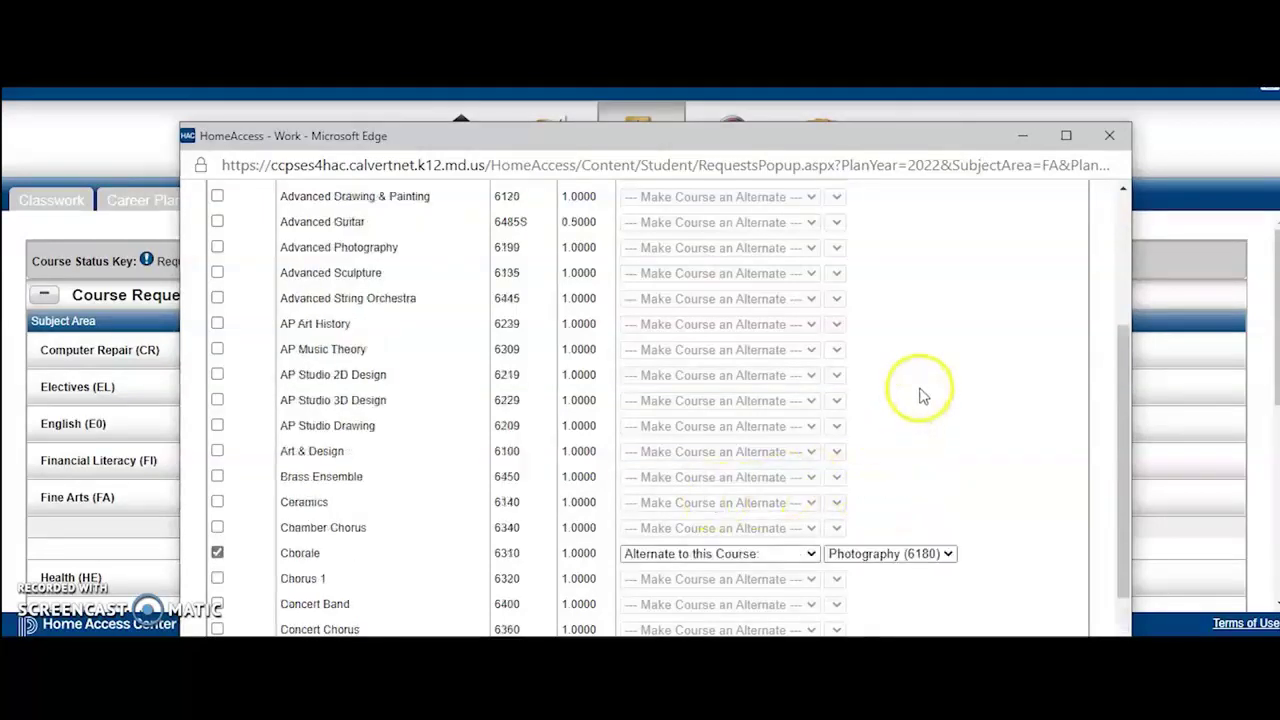
scroll(922, 395, "up", 3)
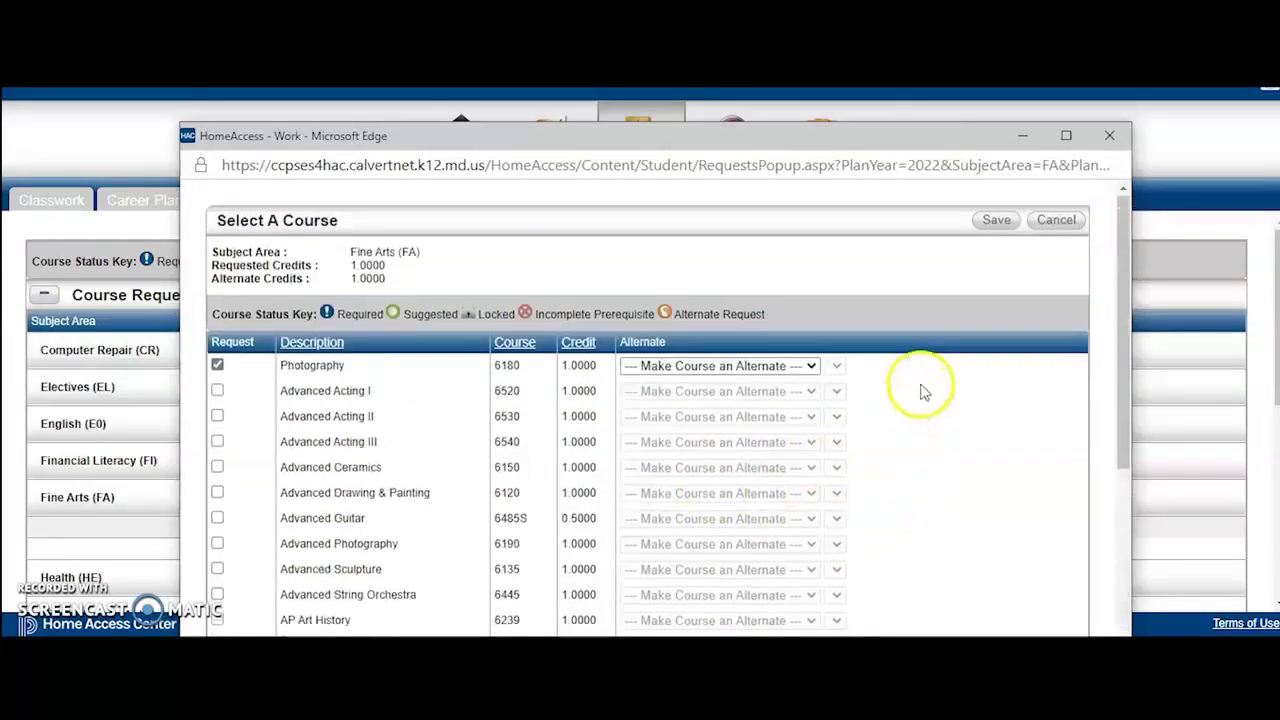
left_click(998, 220)
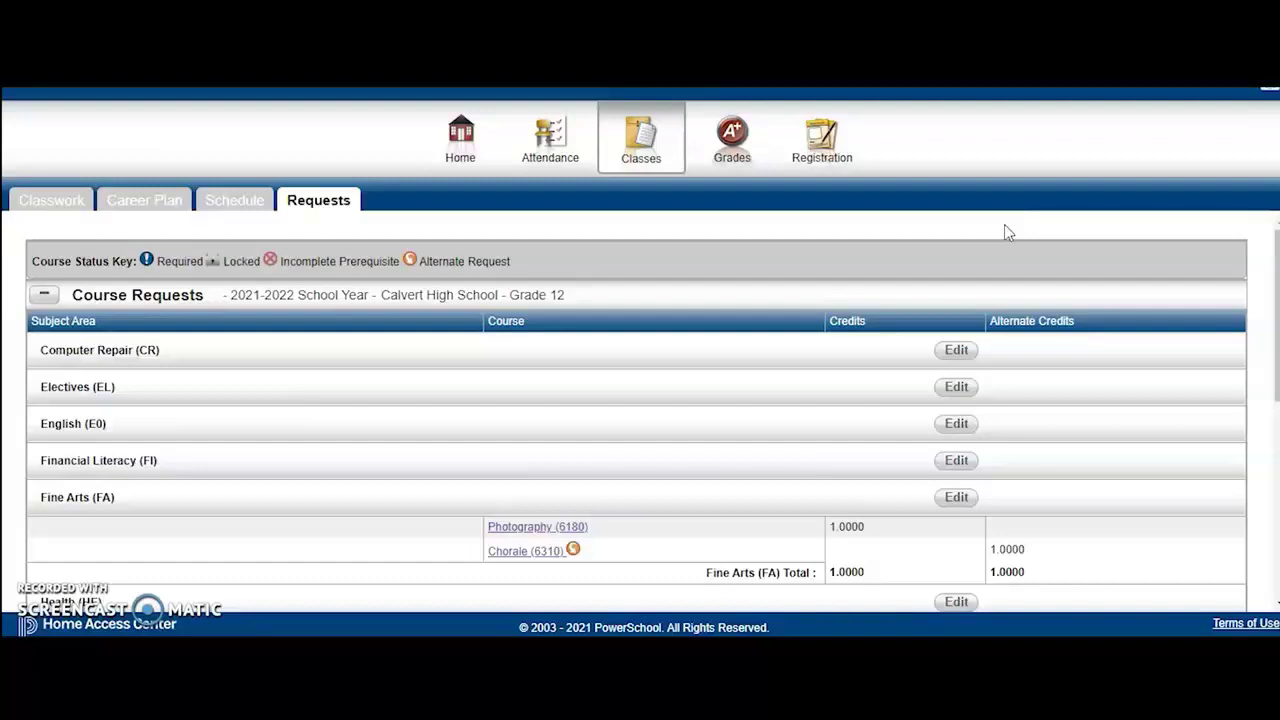
left_click(708, 172)
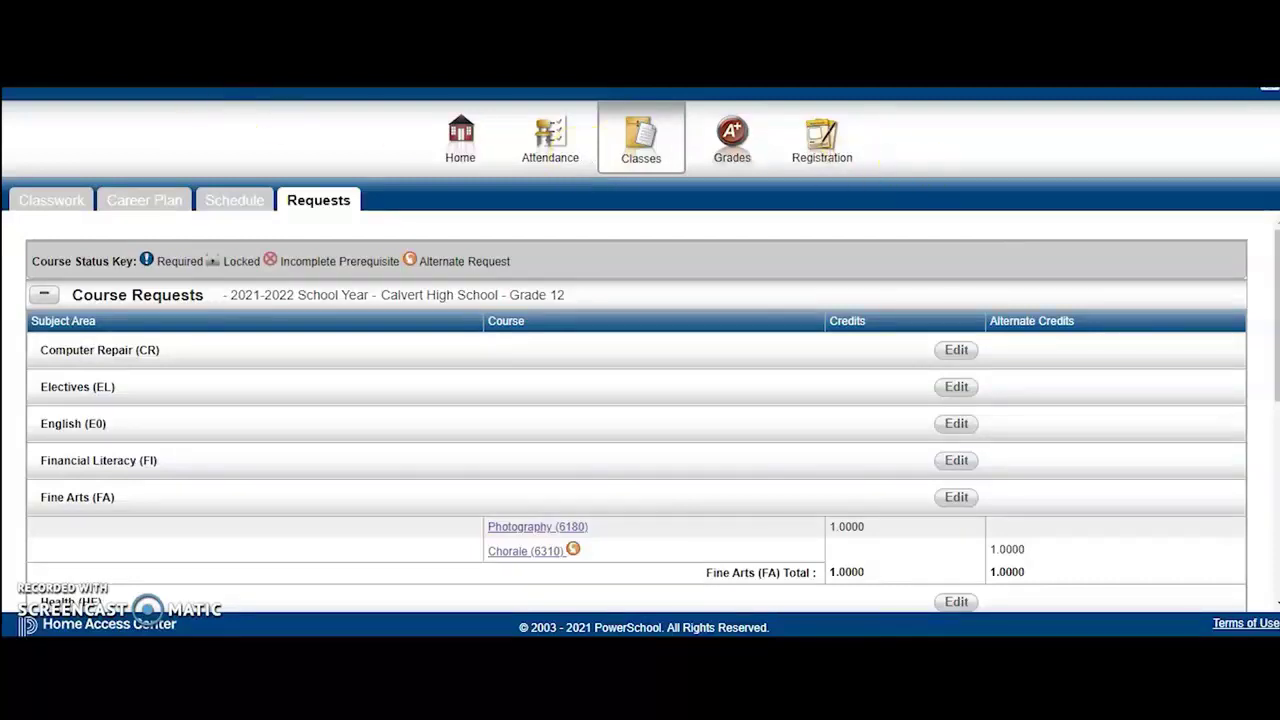